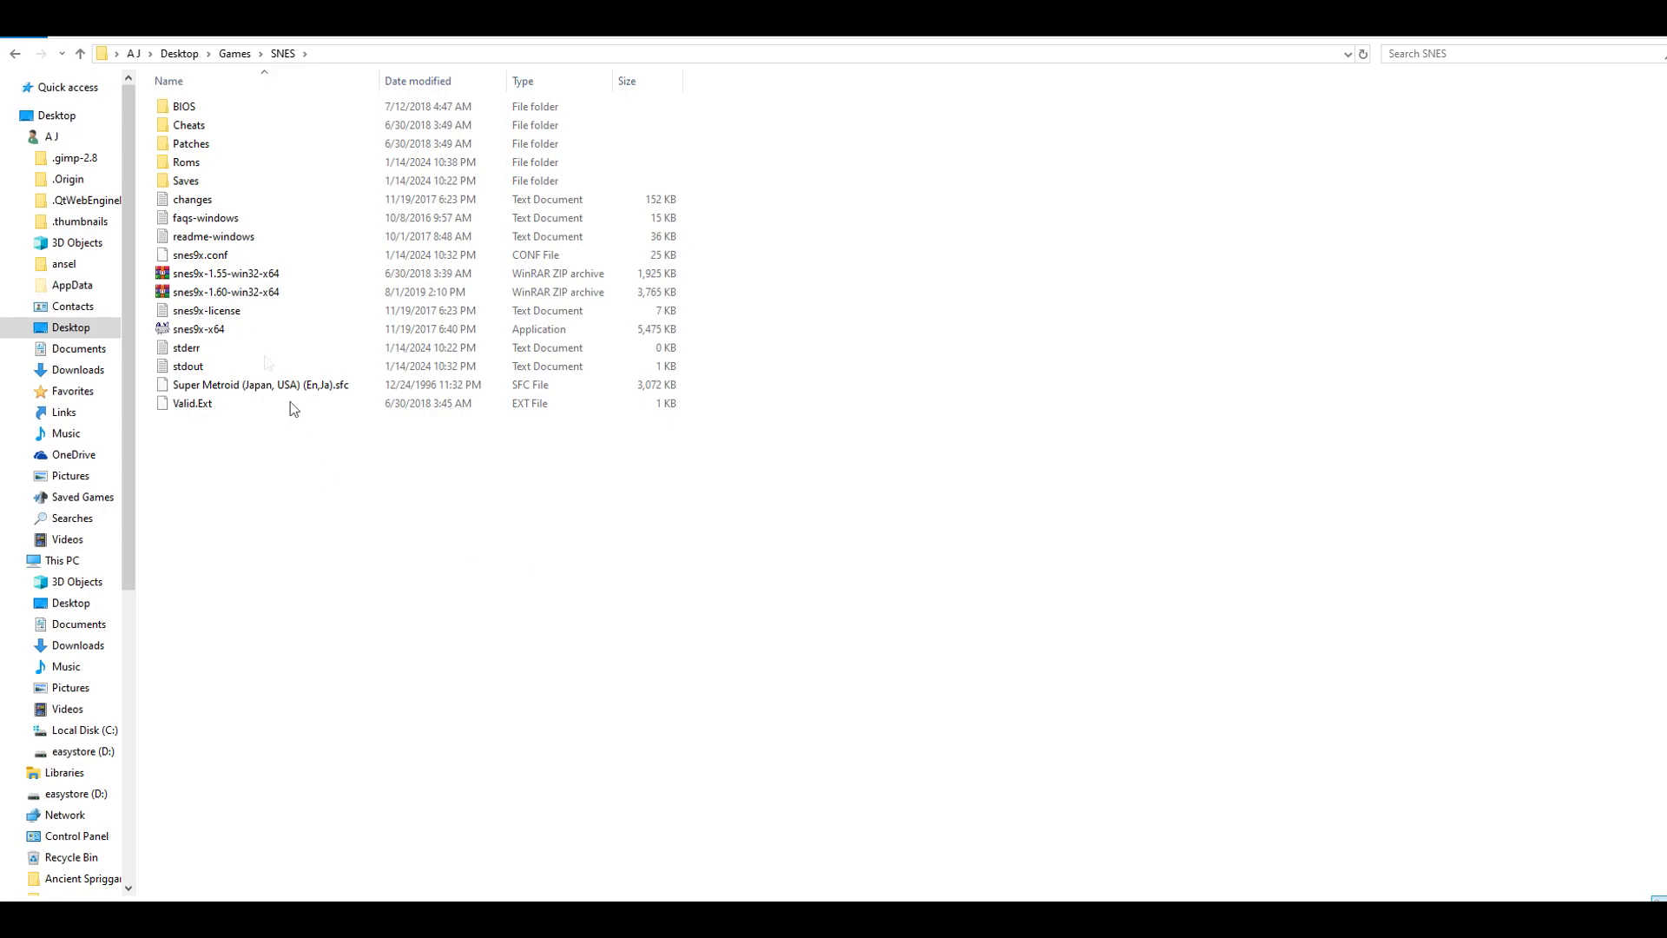
# - Create a folder named 'tutorial mmx2 hack force armor' inside Roms
pyautogui.doubleClick(191, 163)
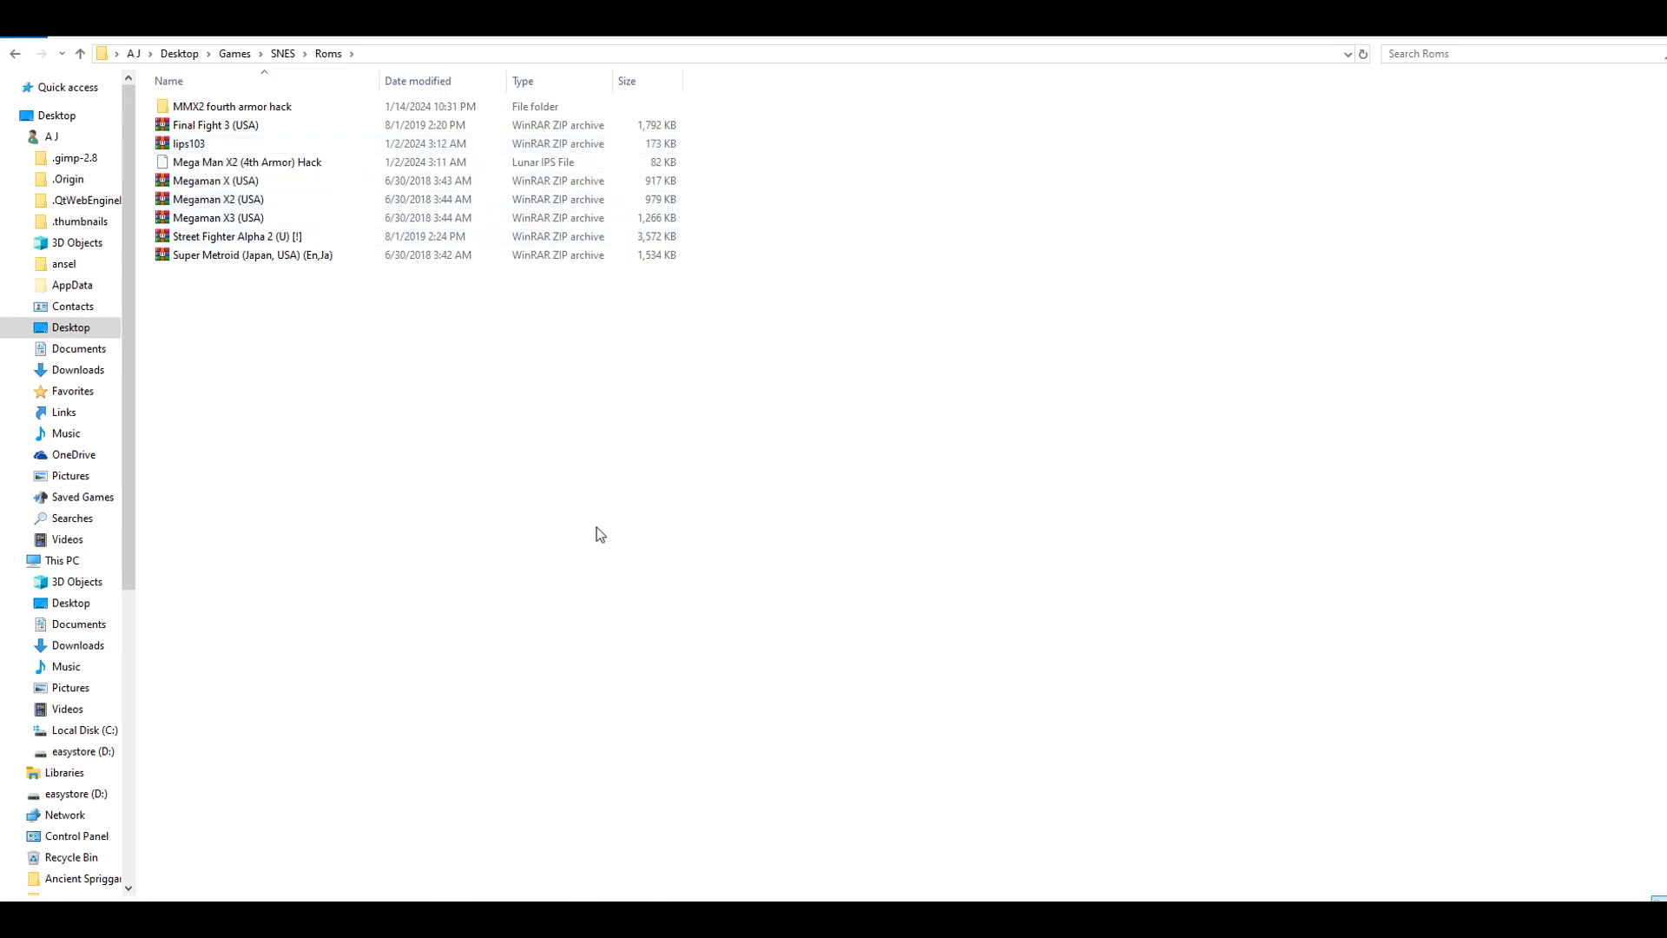
pyautogui.rightClick(421, 562)
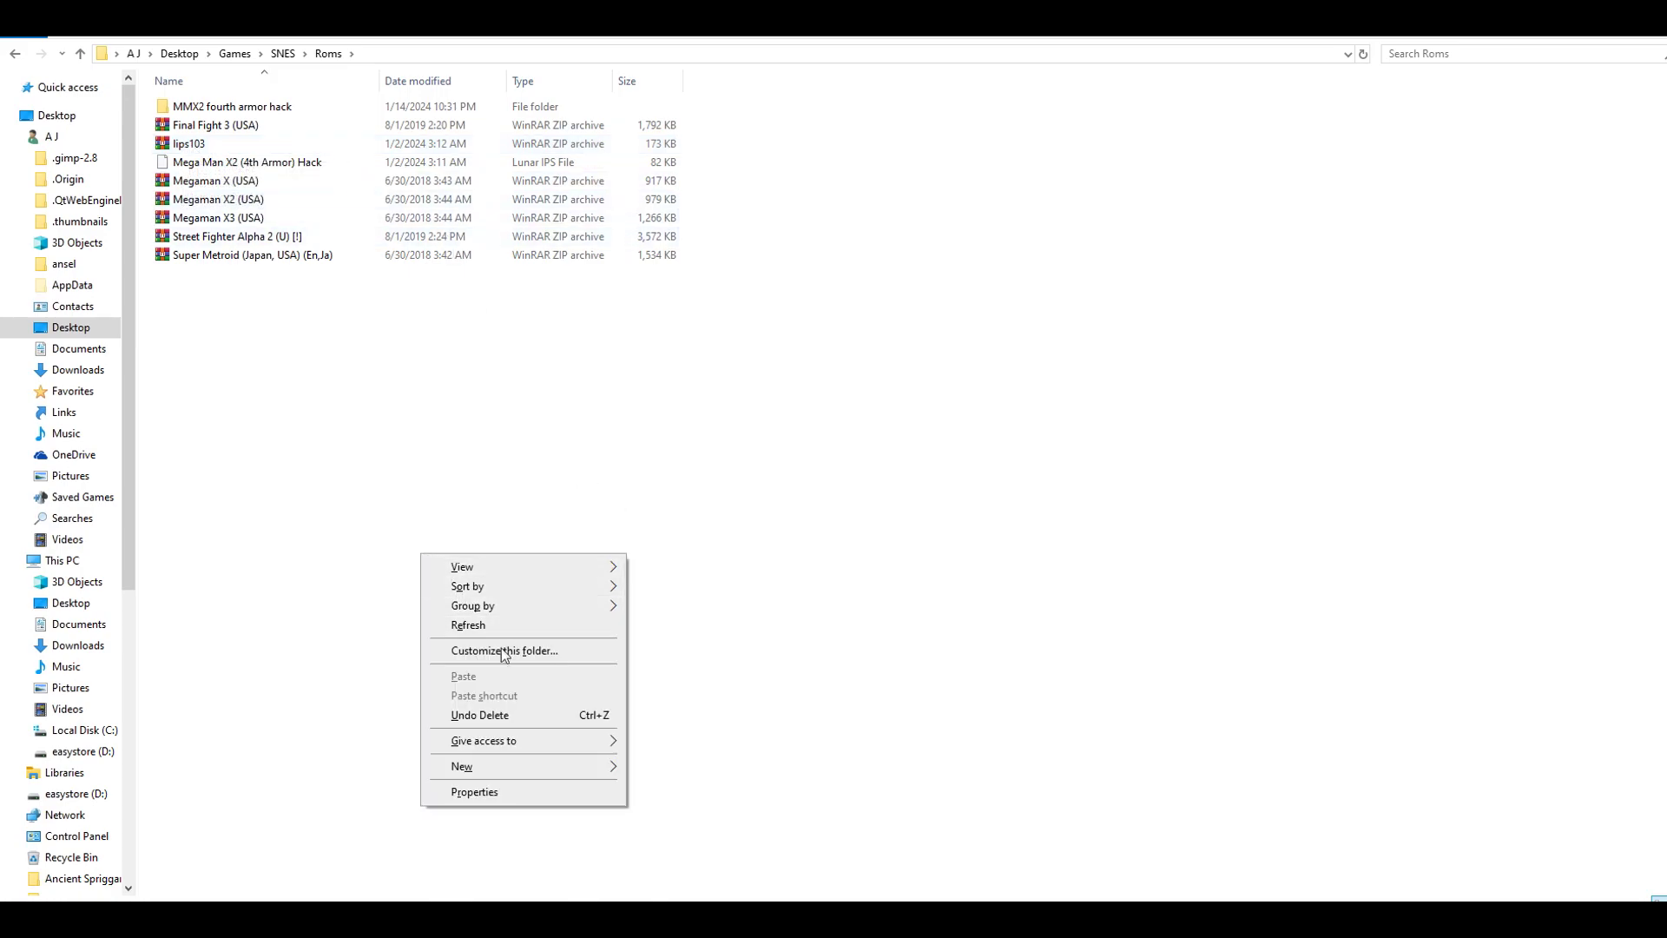
pyautogui.moveTo(463, 766)
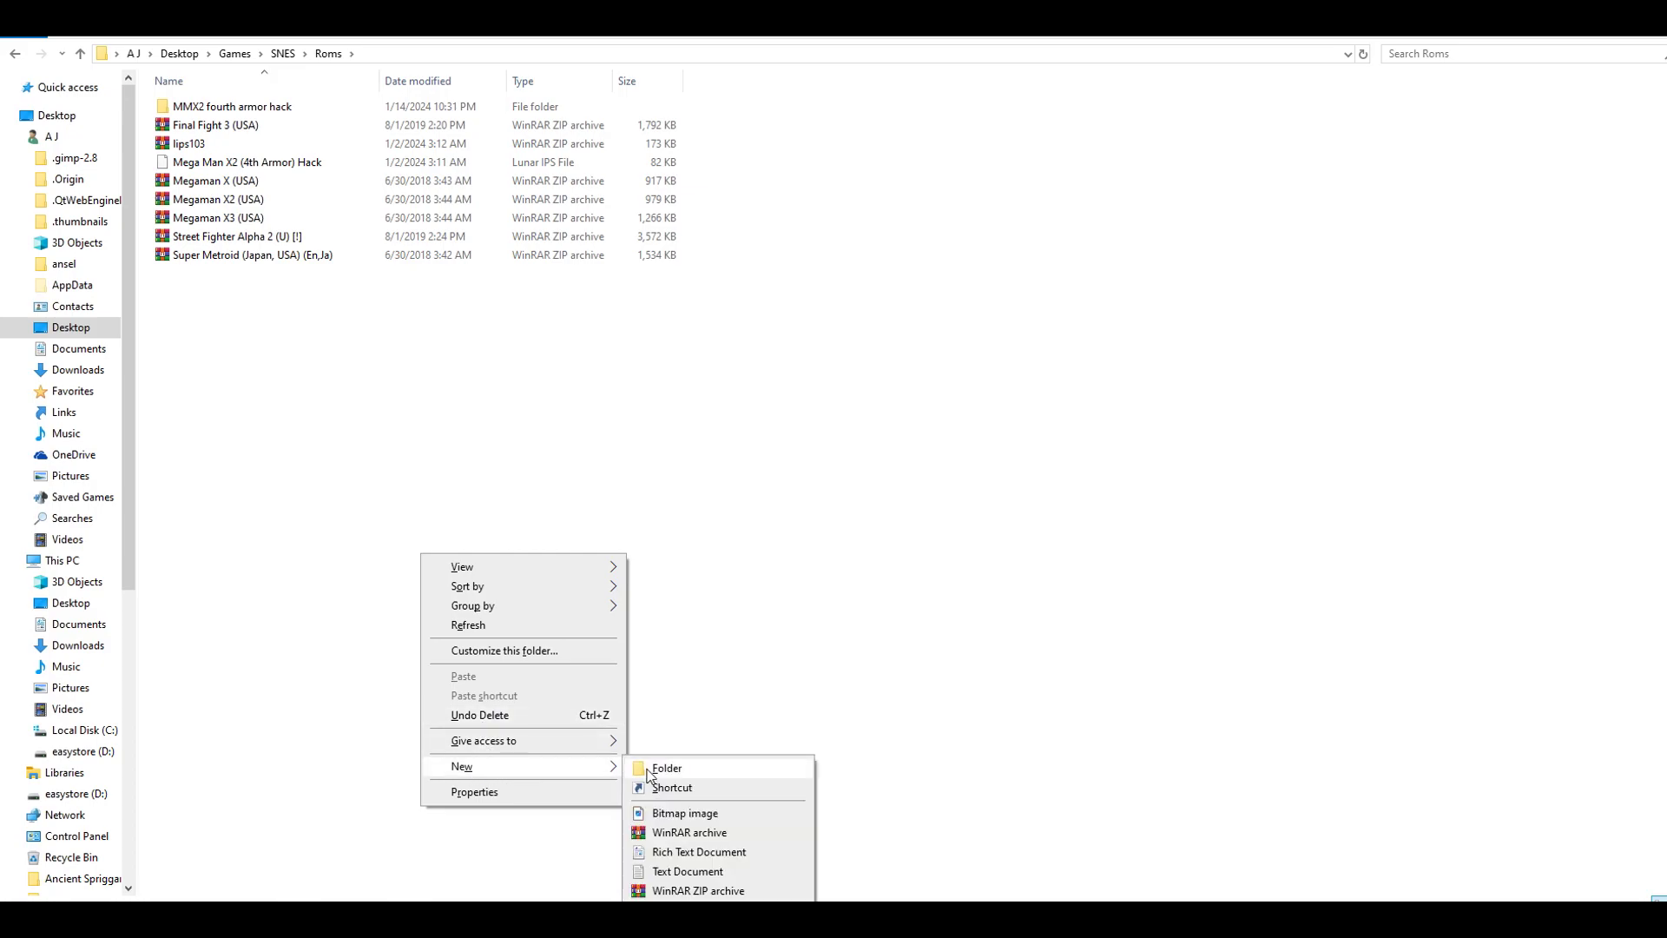
pyautogui.click(652, 770)
pyautogui.write('tut')
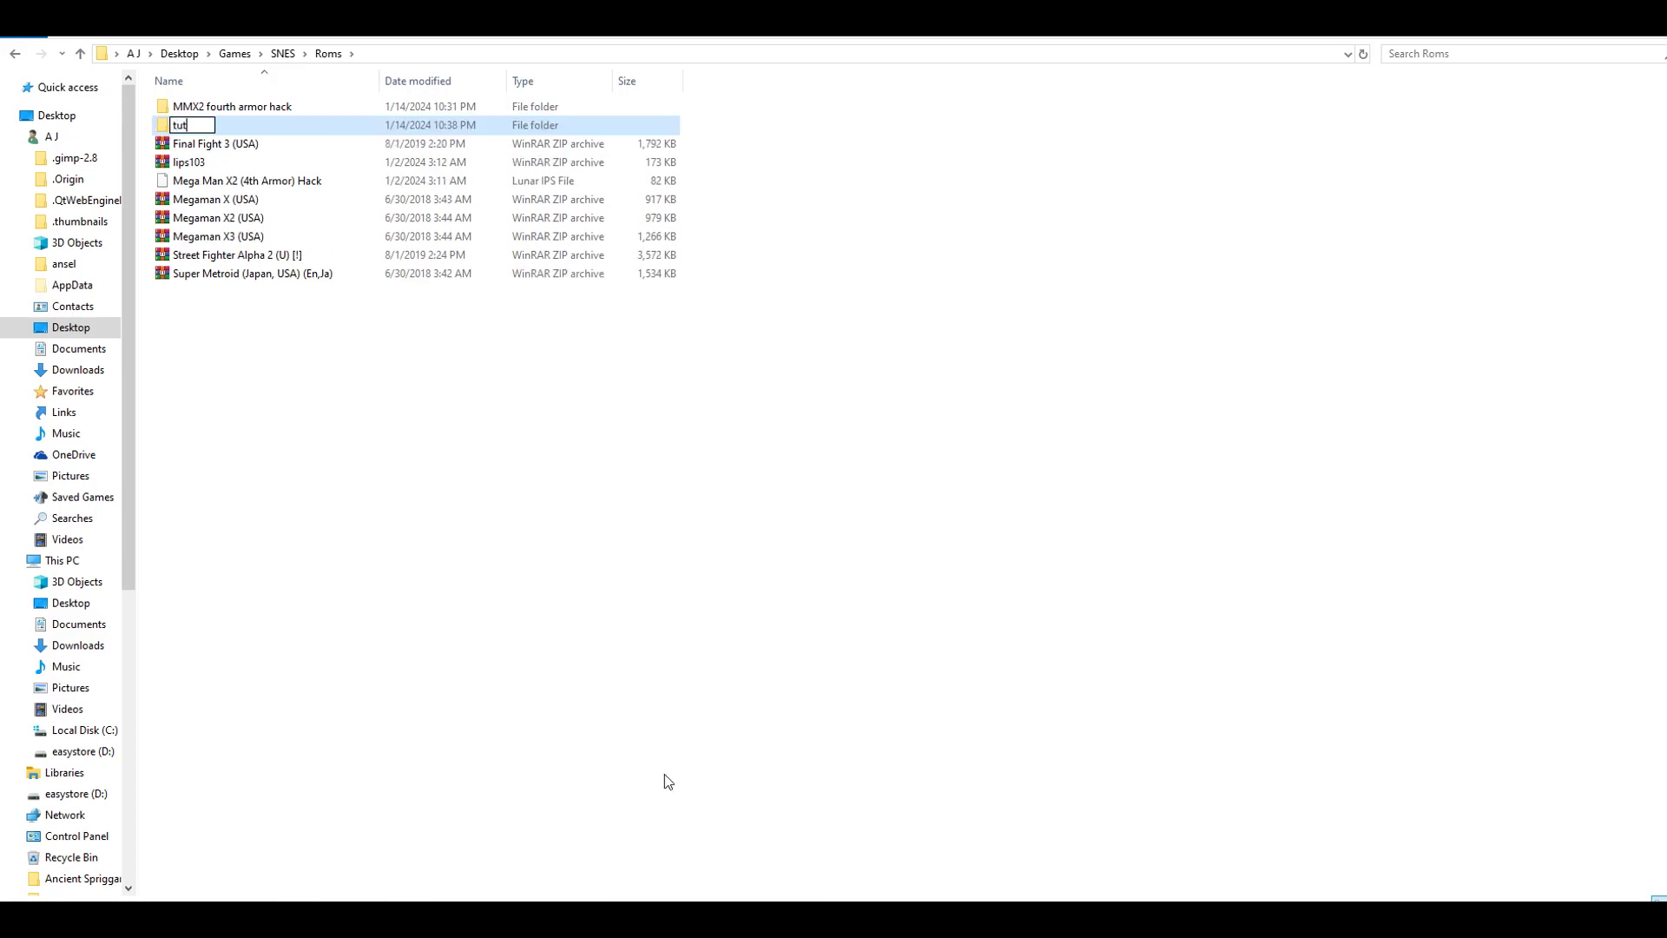
pyautogui.write('orial mmx')
pyautogui.write('2 hack')
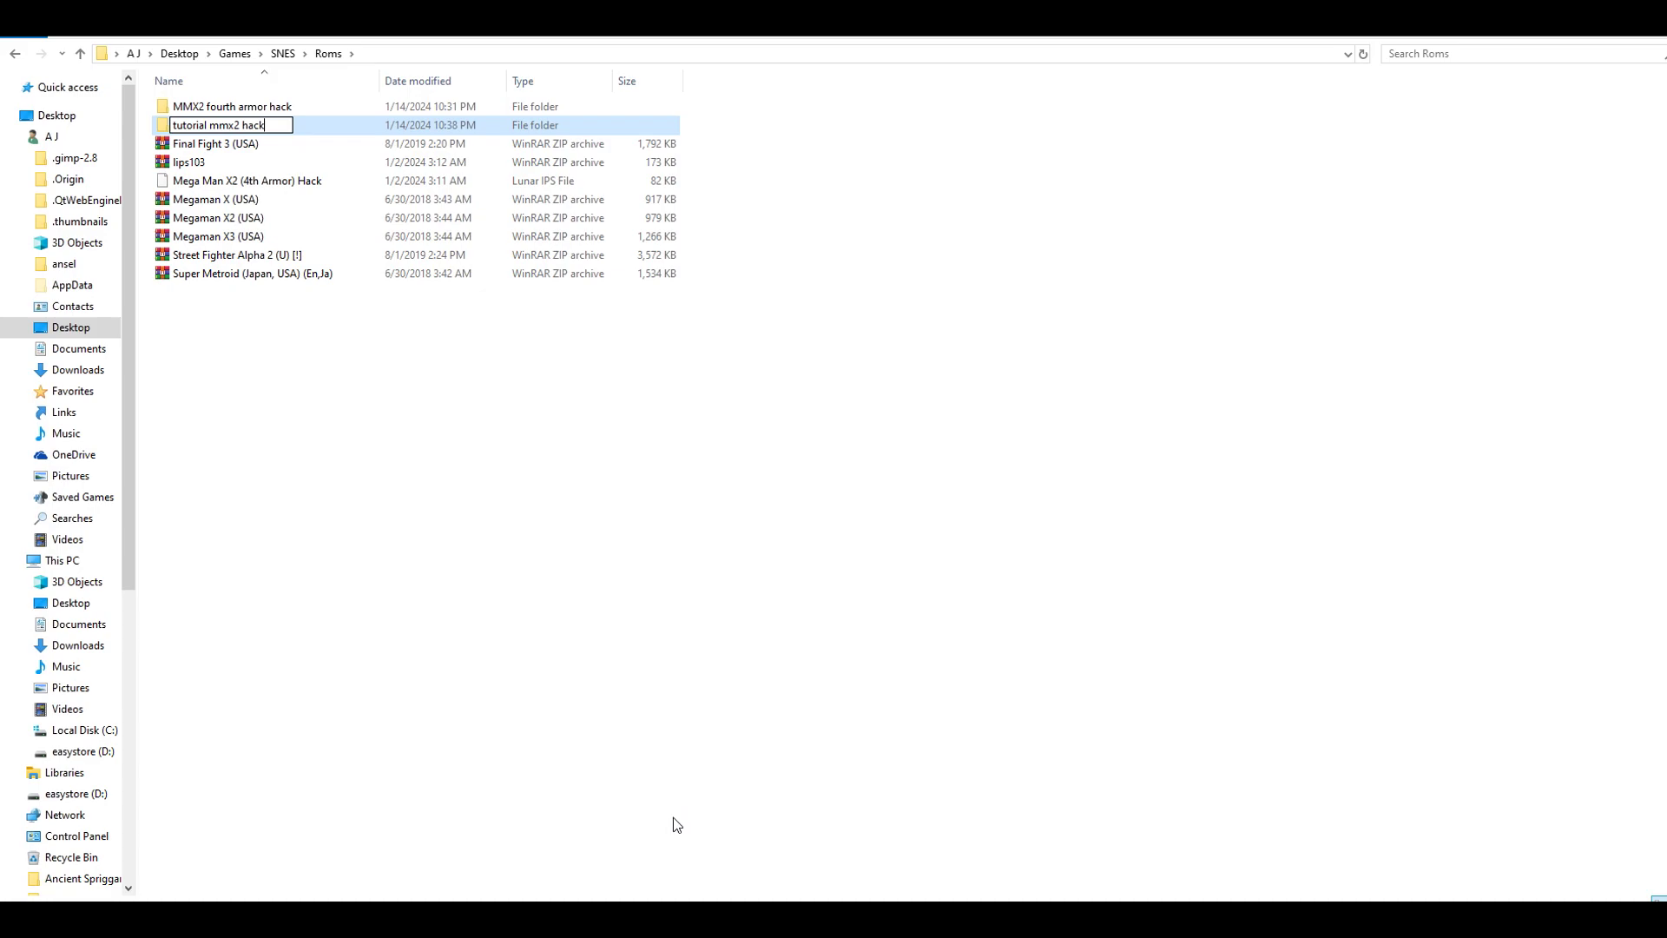
pyautogui.write('for')
pyautogui.write('ce armor')
pyautogui.click(478, 650)
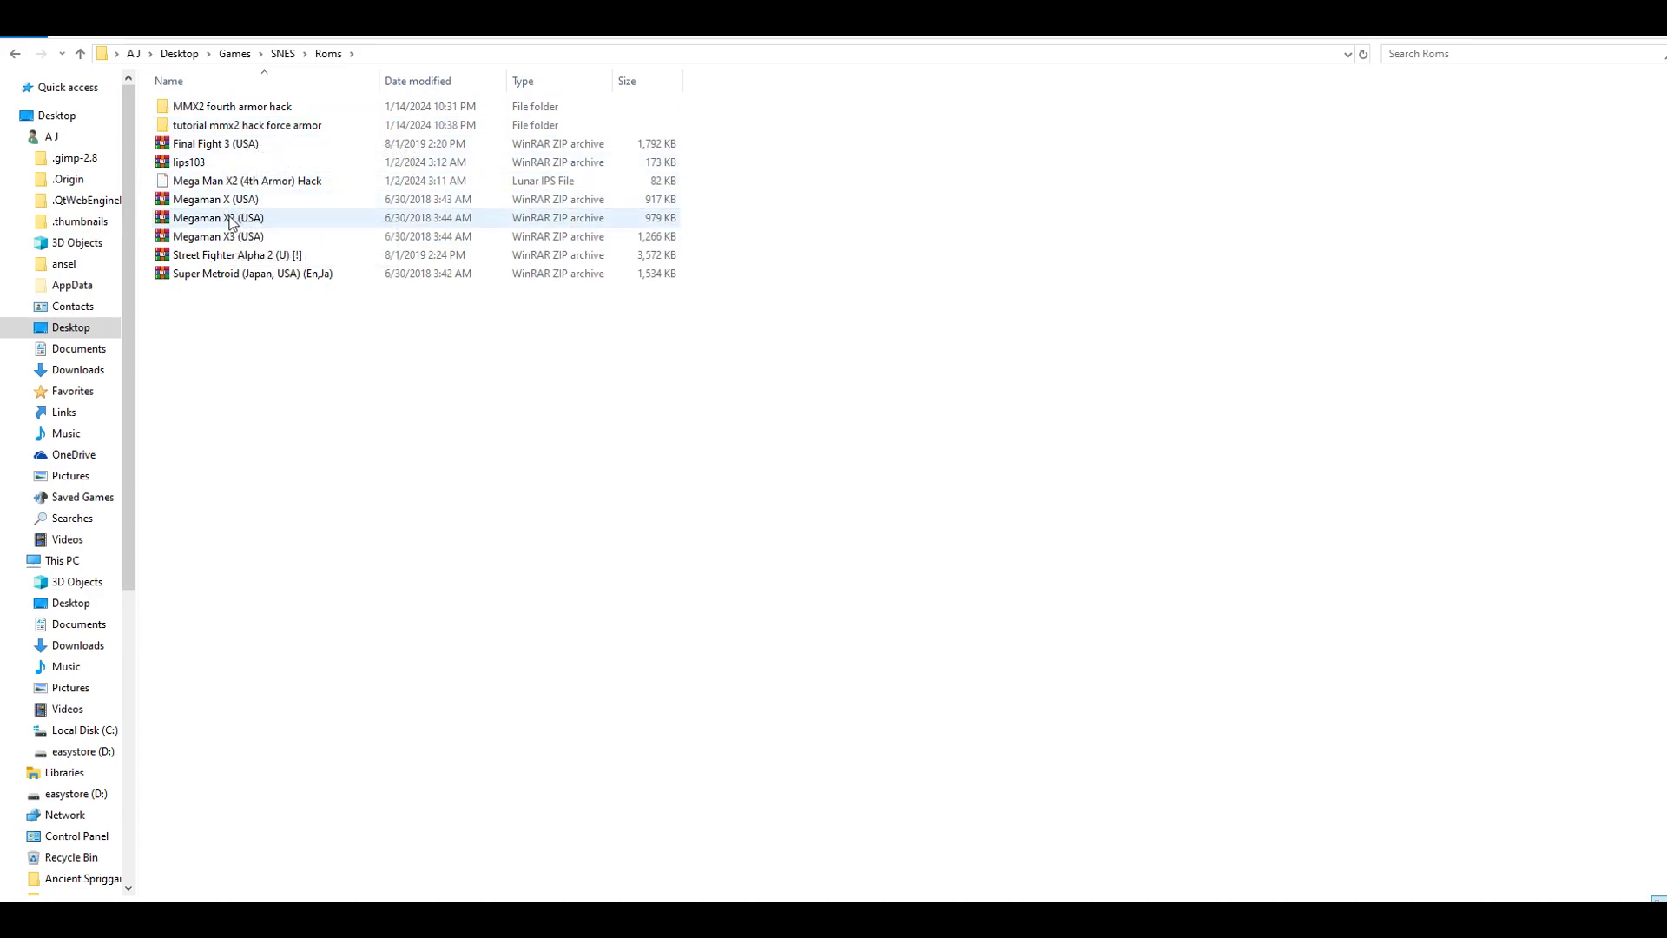
# - Copy the Megaman X2 (USA) zip into the 'tutorial mmx2 hack force armor' folder
pyautogui.rightClick(229, 217)
pyautogui.click(272, 522)
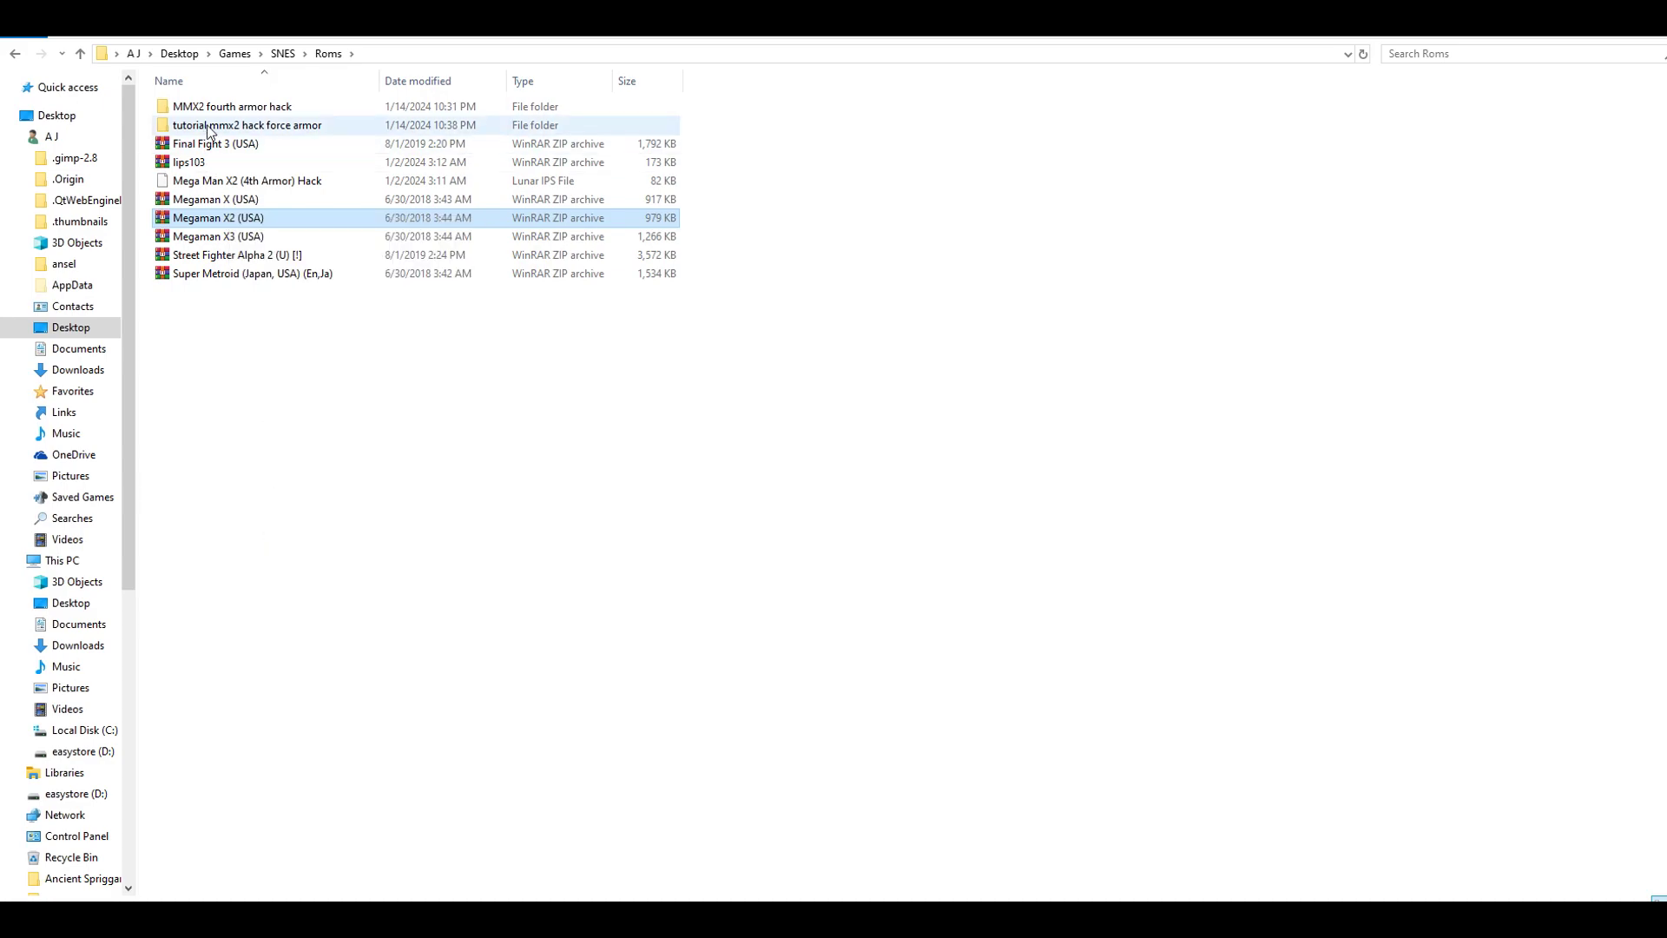
pyautogui.doubleClick(234, 127)
pyautogui.rightClick(331, 205)
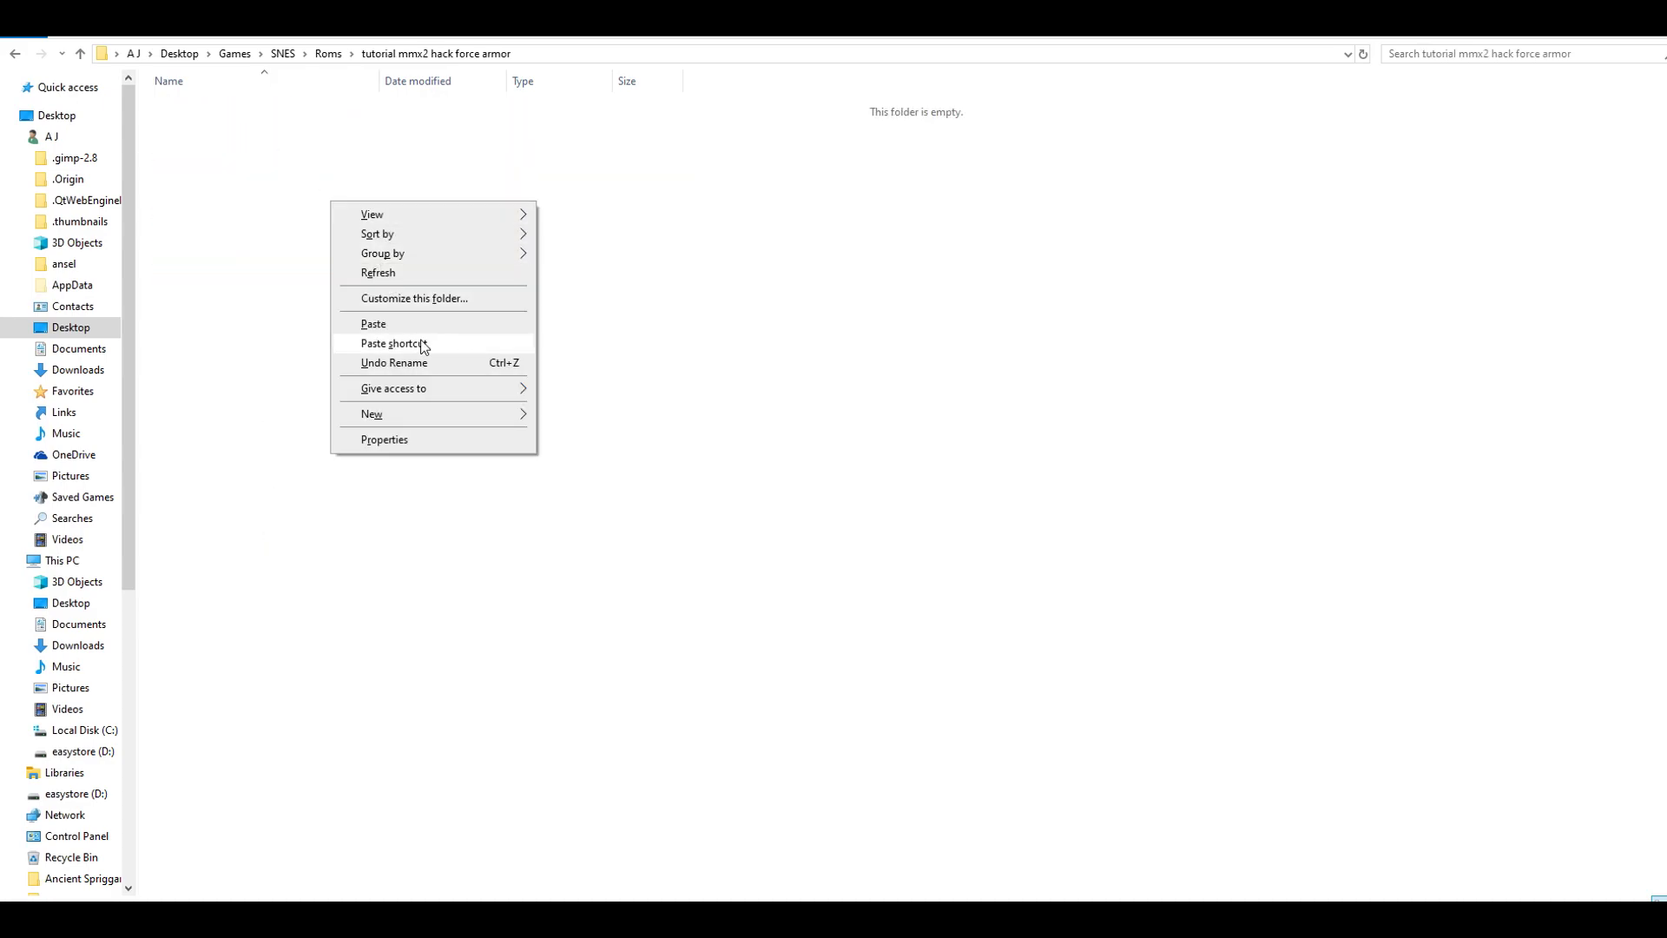
pyautogui.click(375, 323)
# - Extract Megaman X2 (USA).sfc there, then go back to Roms and select lips103
pyautogui.rightClick(196, 103)
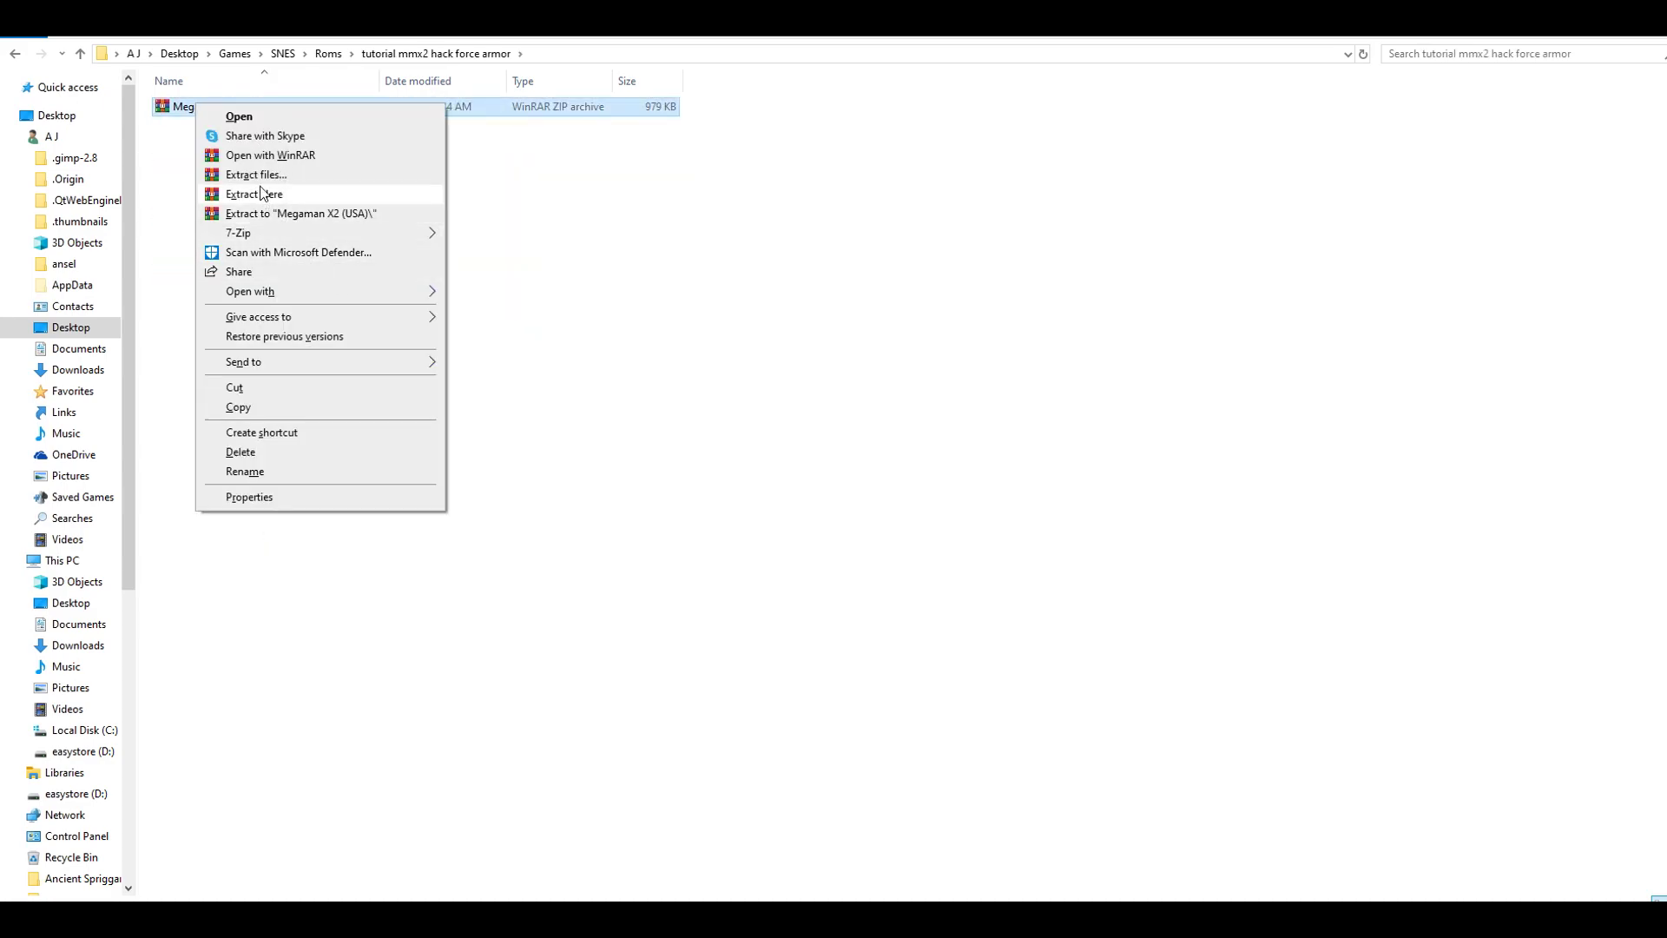
pyautogui.click(264, 194)
pyautogui.click(497, 417)
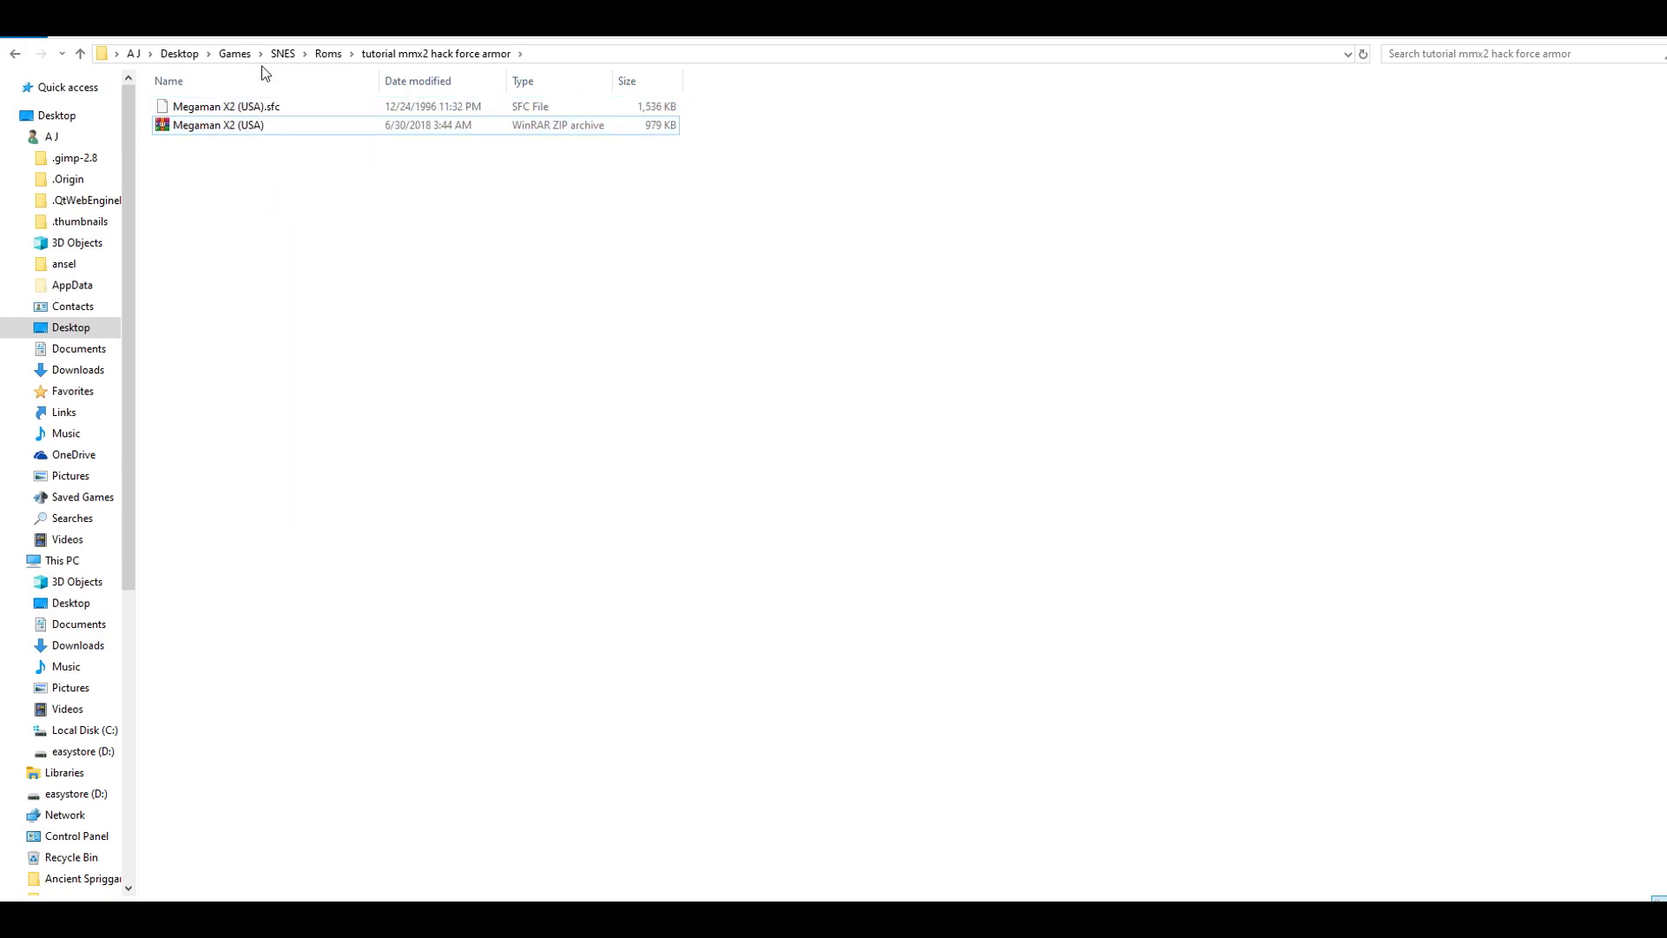
pyautogui.click(82, 60)
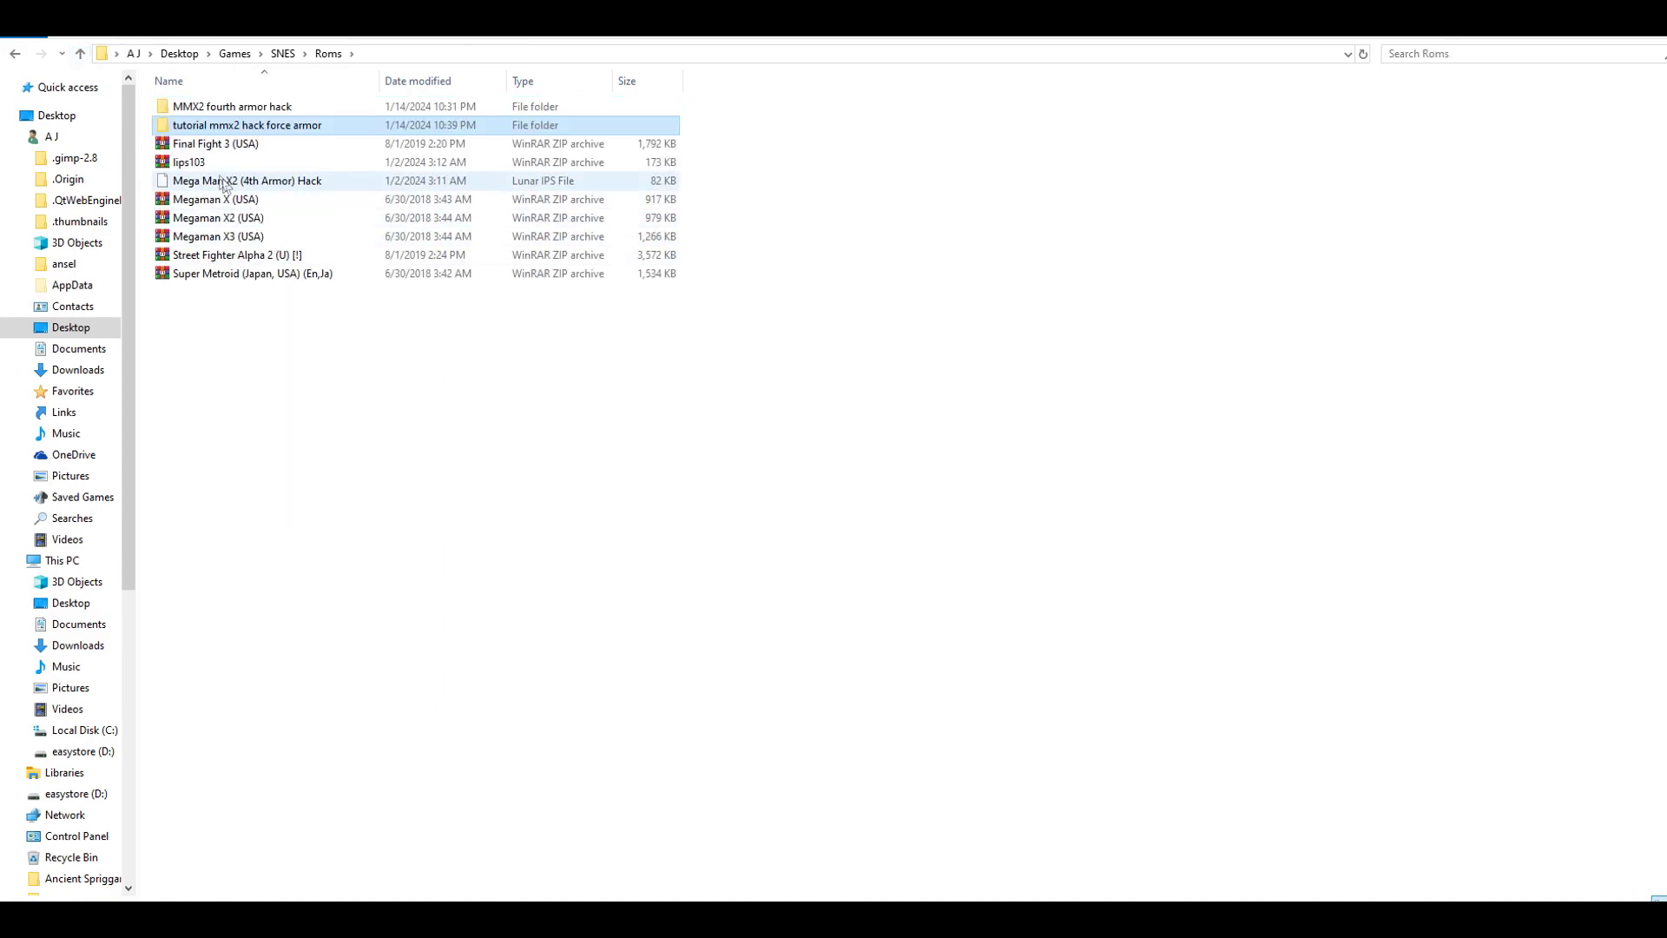
pyautogui.click(196, 165)
# - Open lips103.zip in WinRAR, dismiss the license reminder, and run Lunar IPS.exe
pyautogui.doubleClick(203, 166)
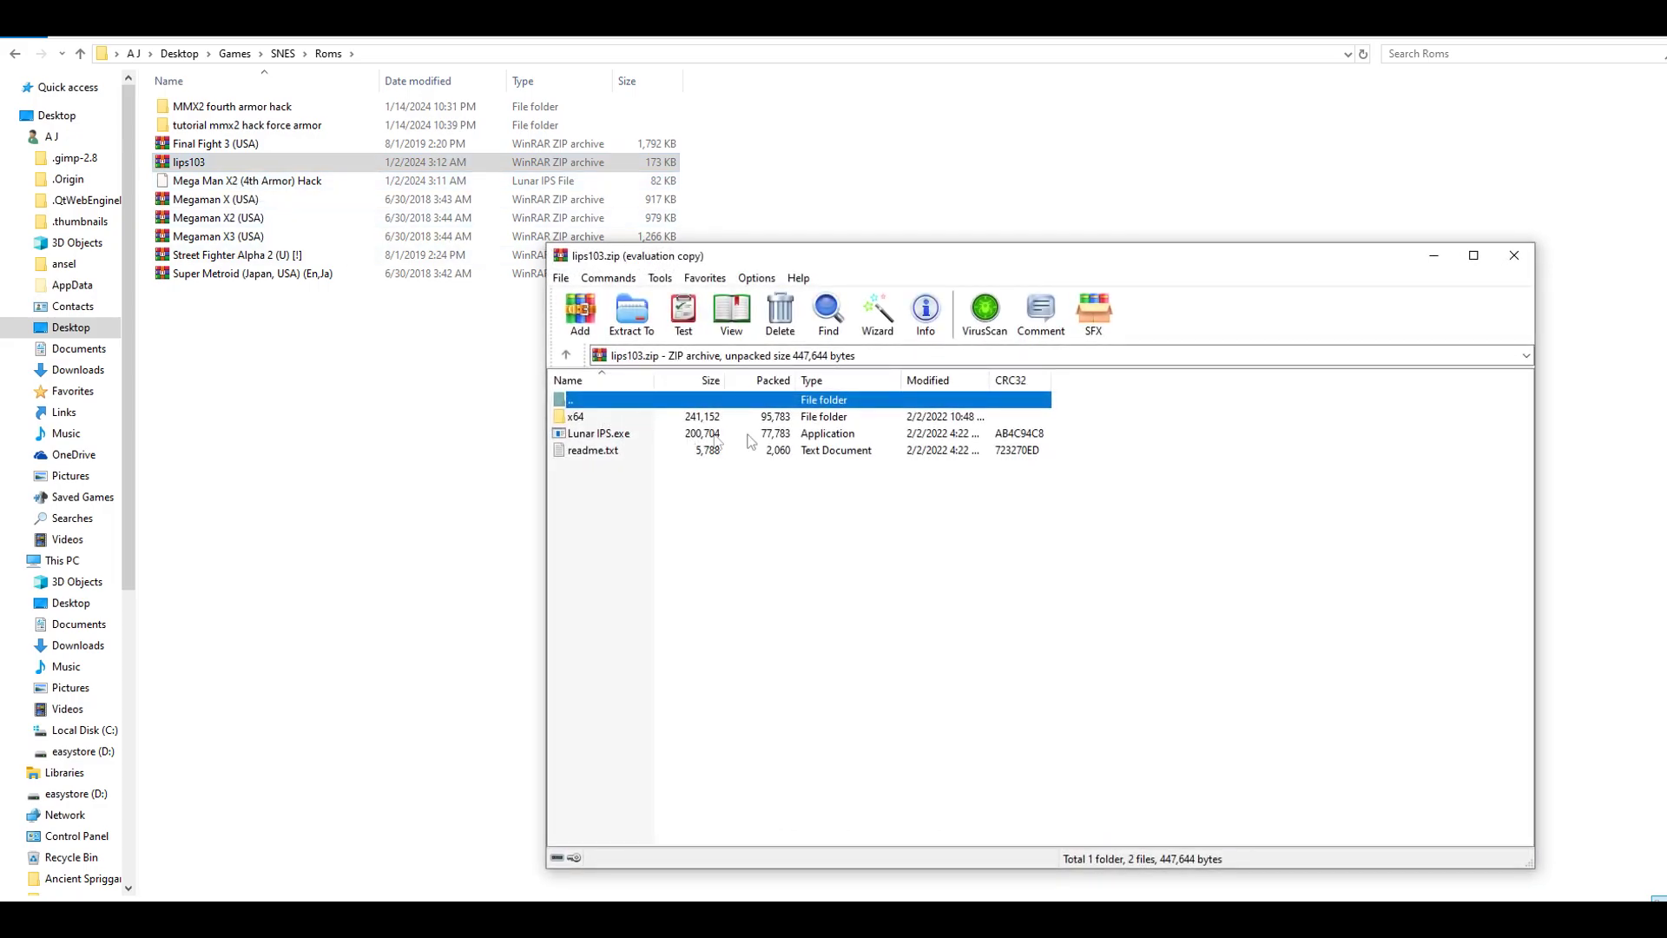
pyautogui.click(1174, 491)
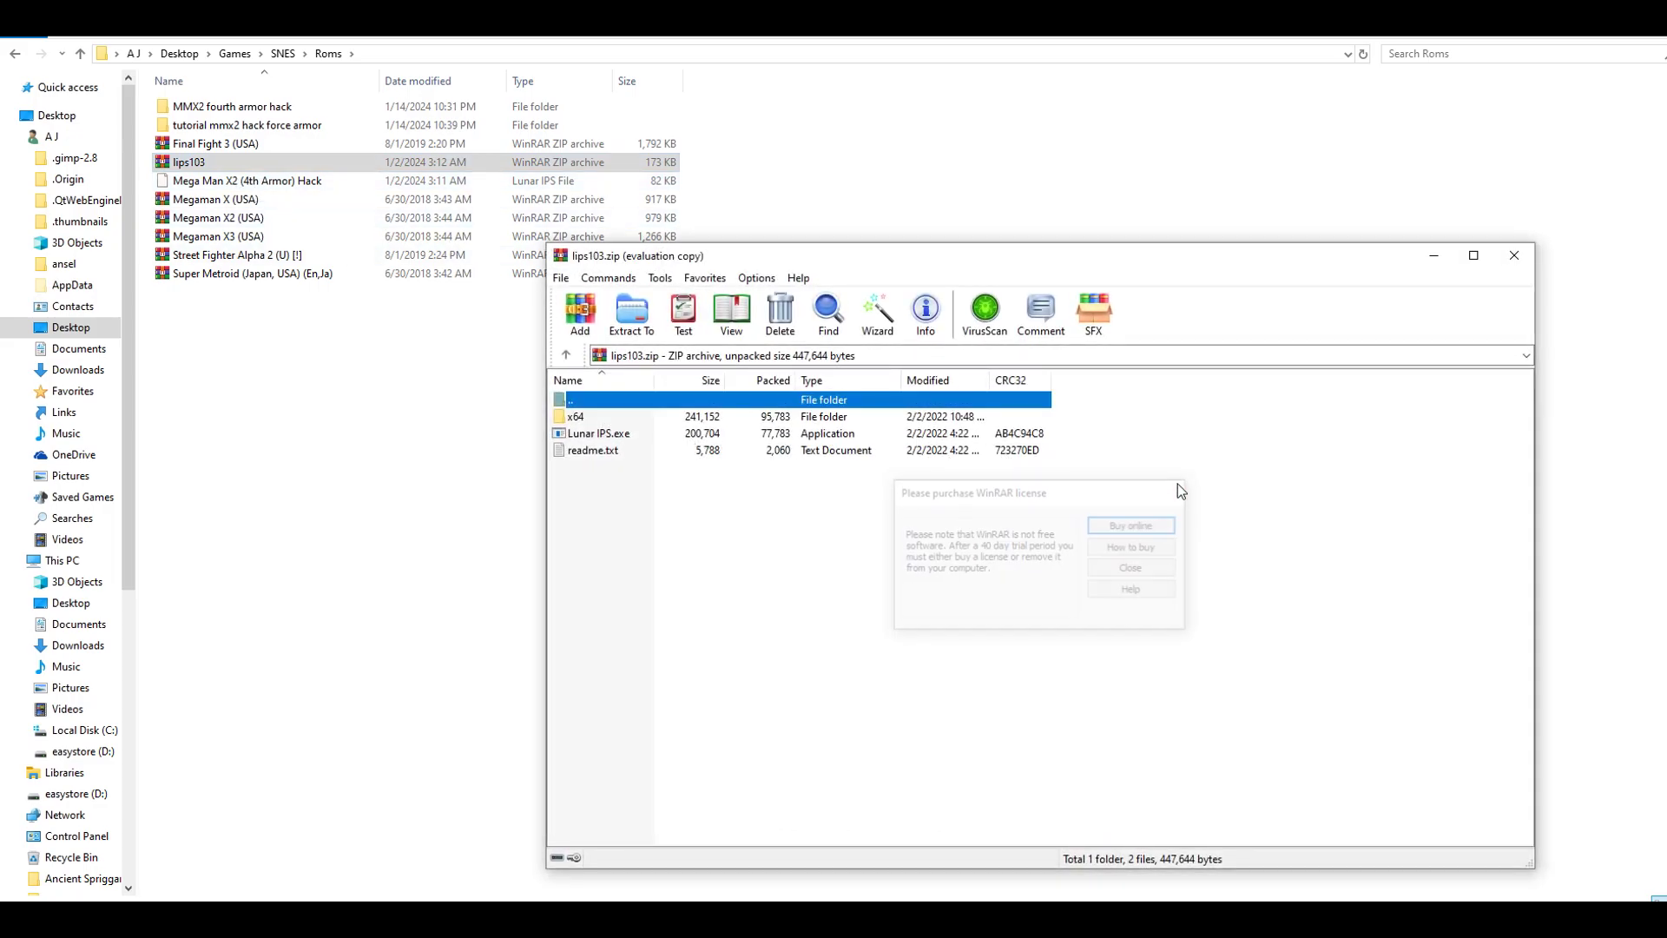
pyautogui.doubleClick(598, 433)
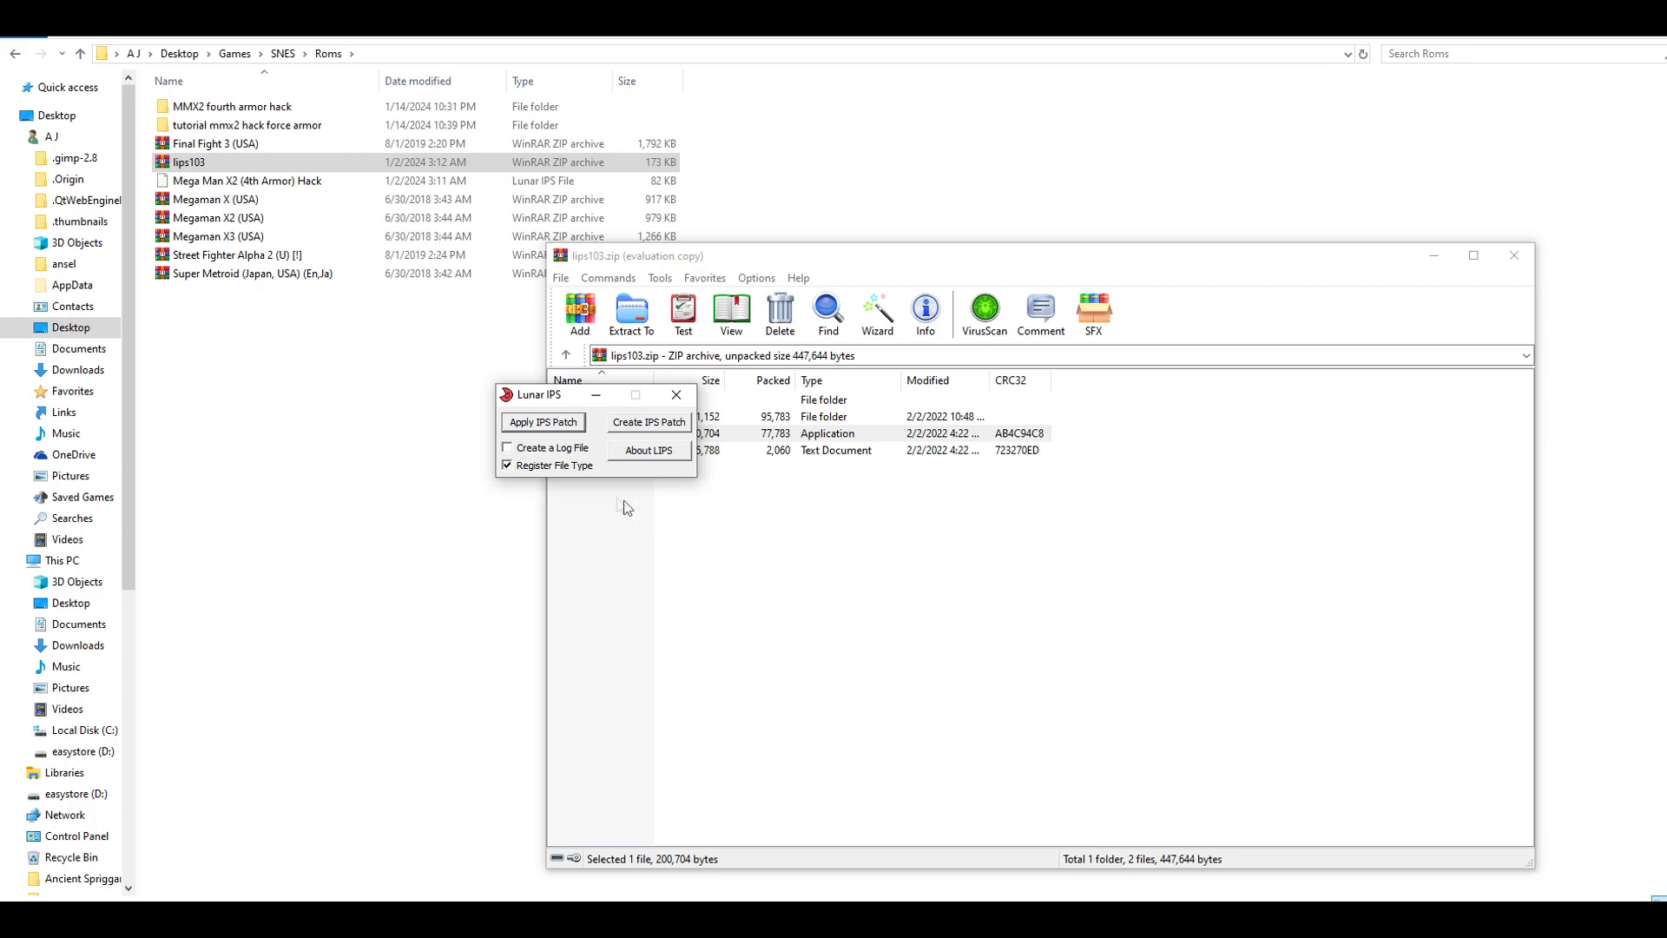
# - Start applying a patch and point the IPS file dialog at the copied Roms folder path
pyautogui.click(542, 426)
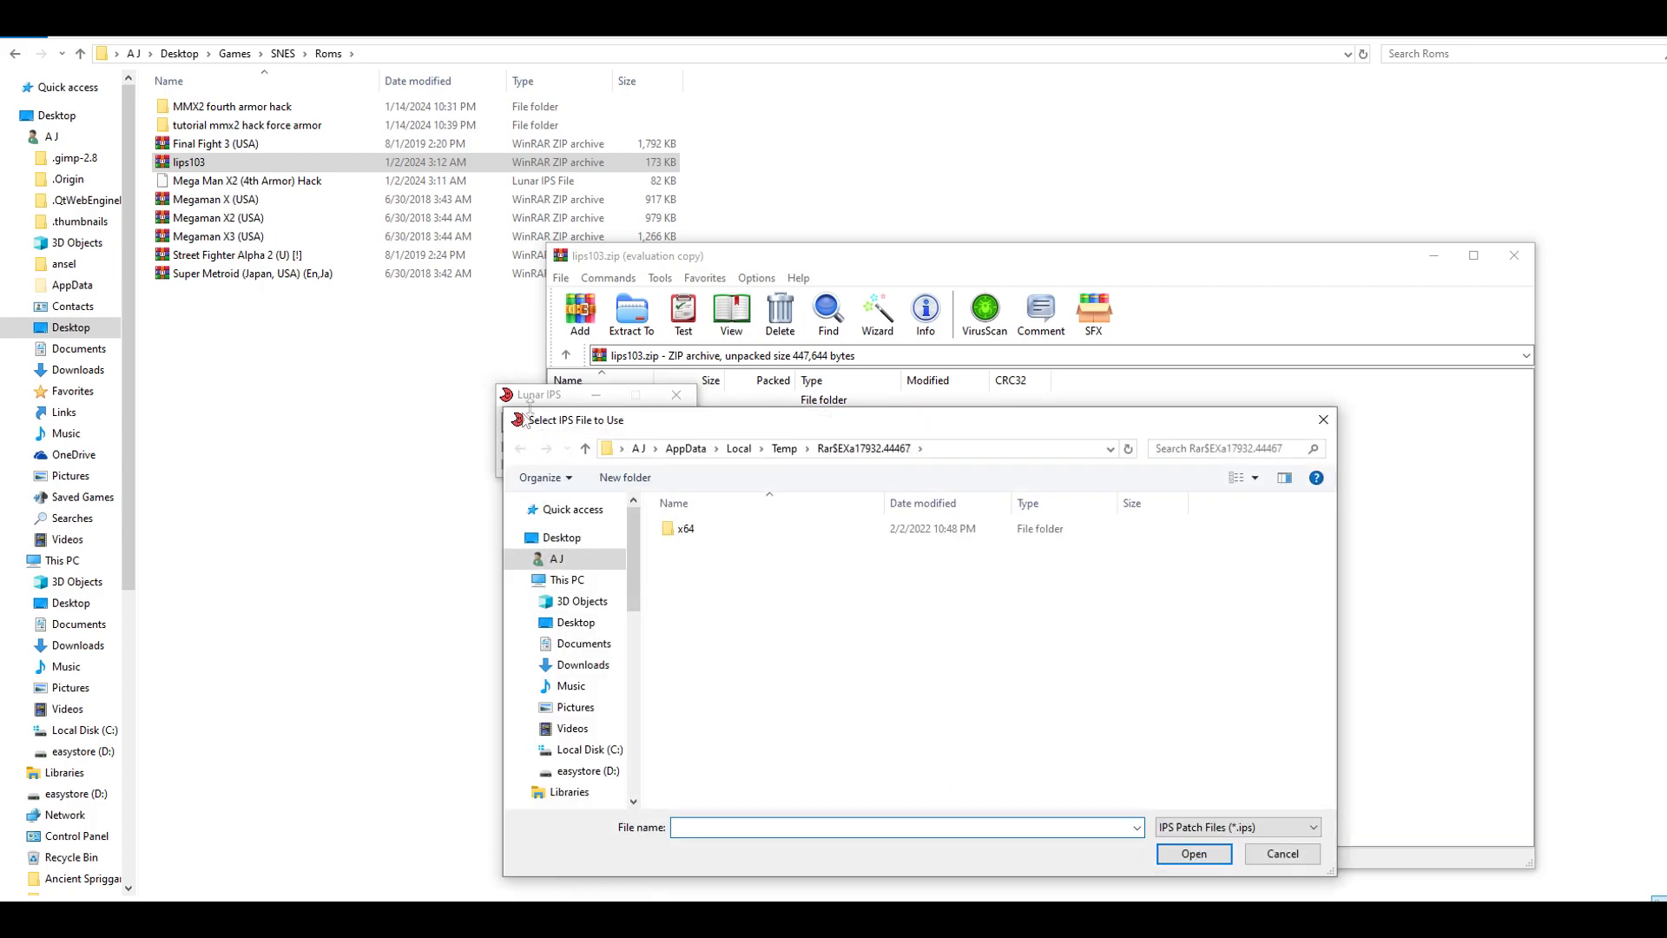
pyautogui.click(471, 56)
pyautogui.rightClick(471, 55)
pyautogui.click(515, 113)
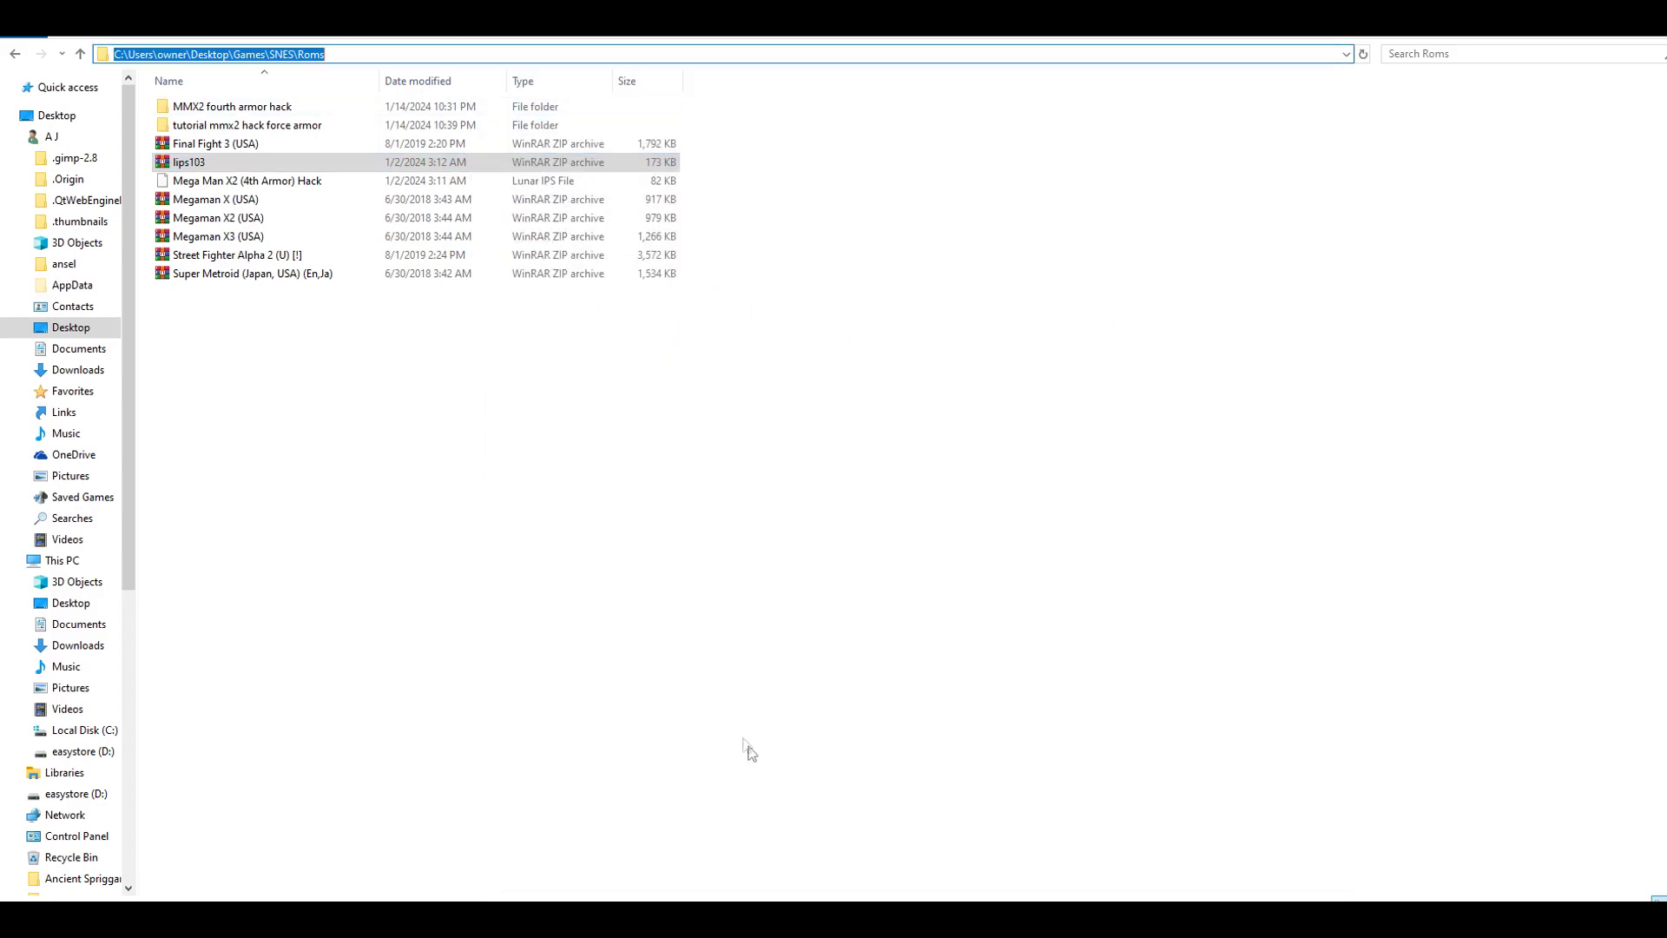
pyautogui.hotkey('alt', 'Tab')
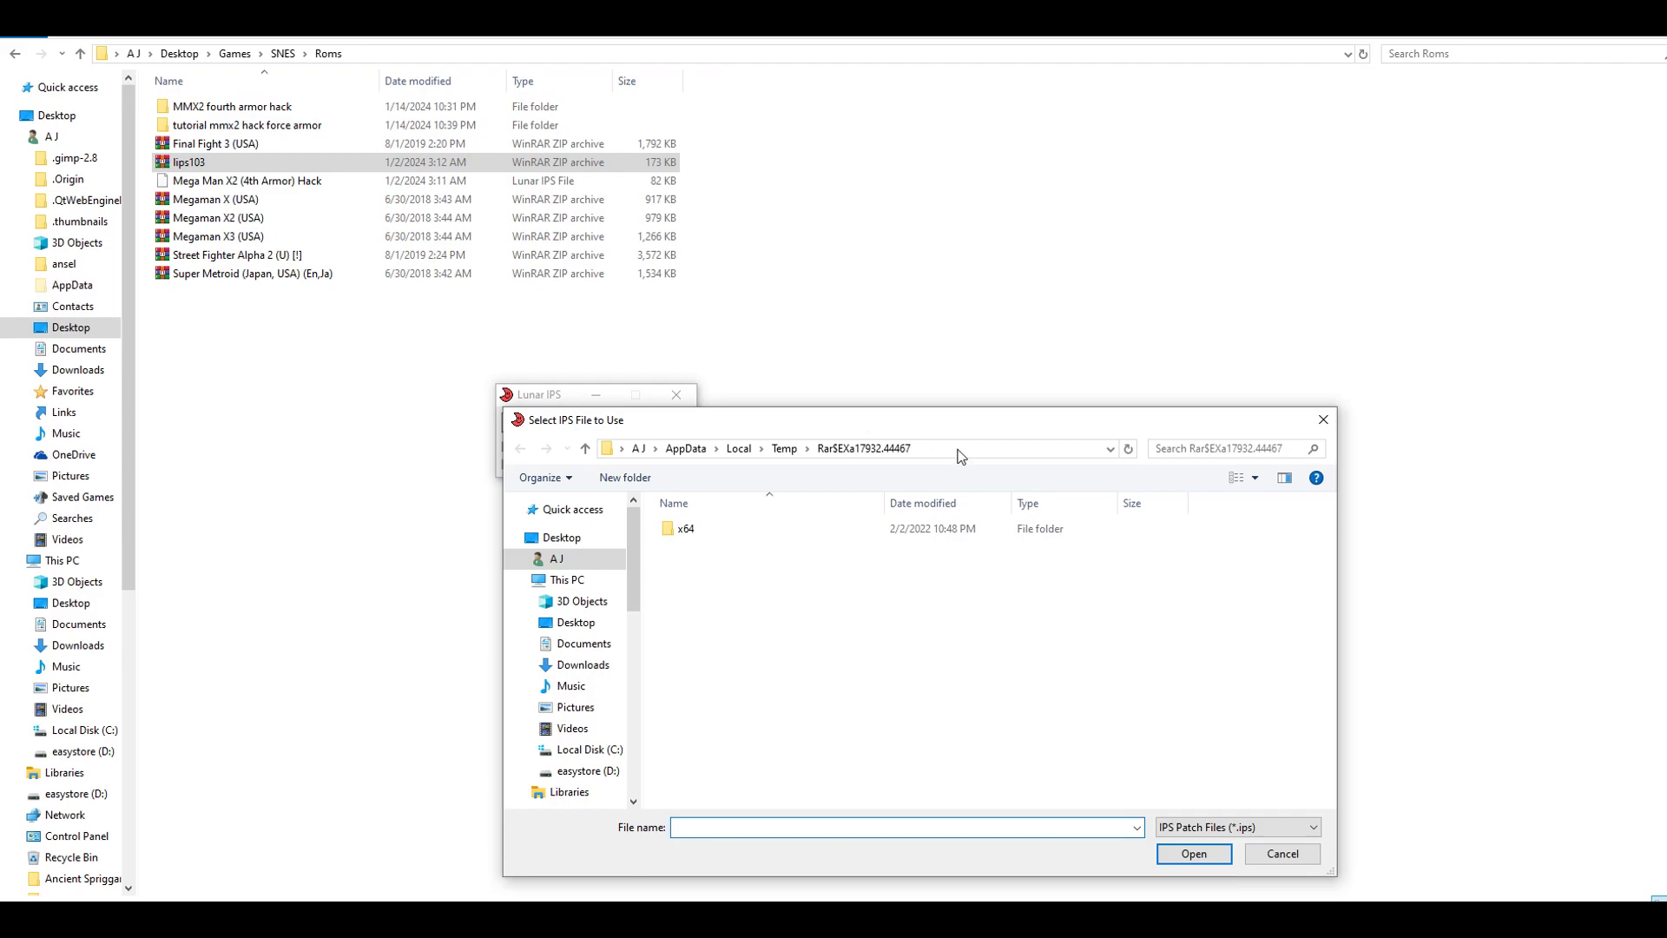
pyautogui.click(961, 451)
pyautogui.rightClick(960, 451)
pyautogui.click(1000, 525)
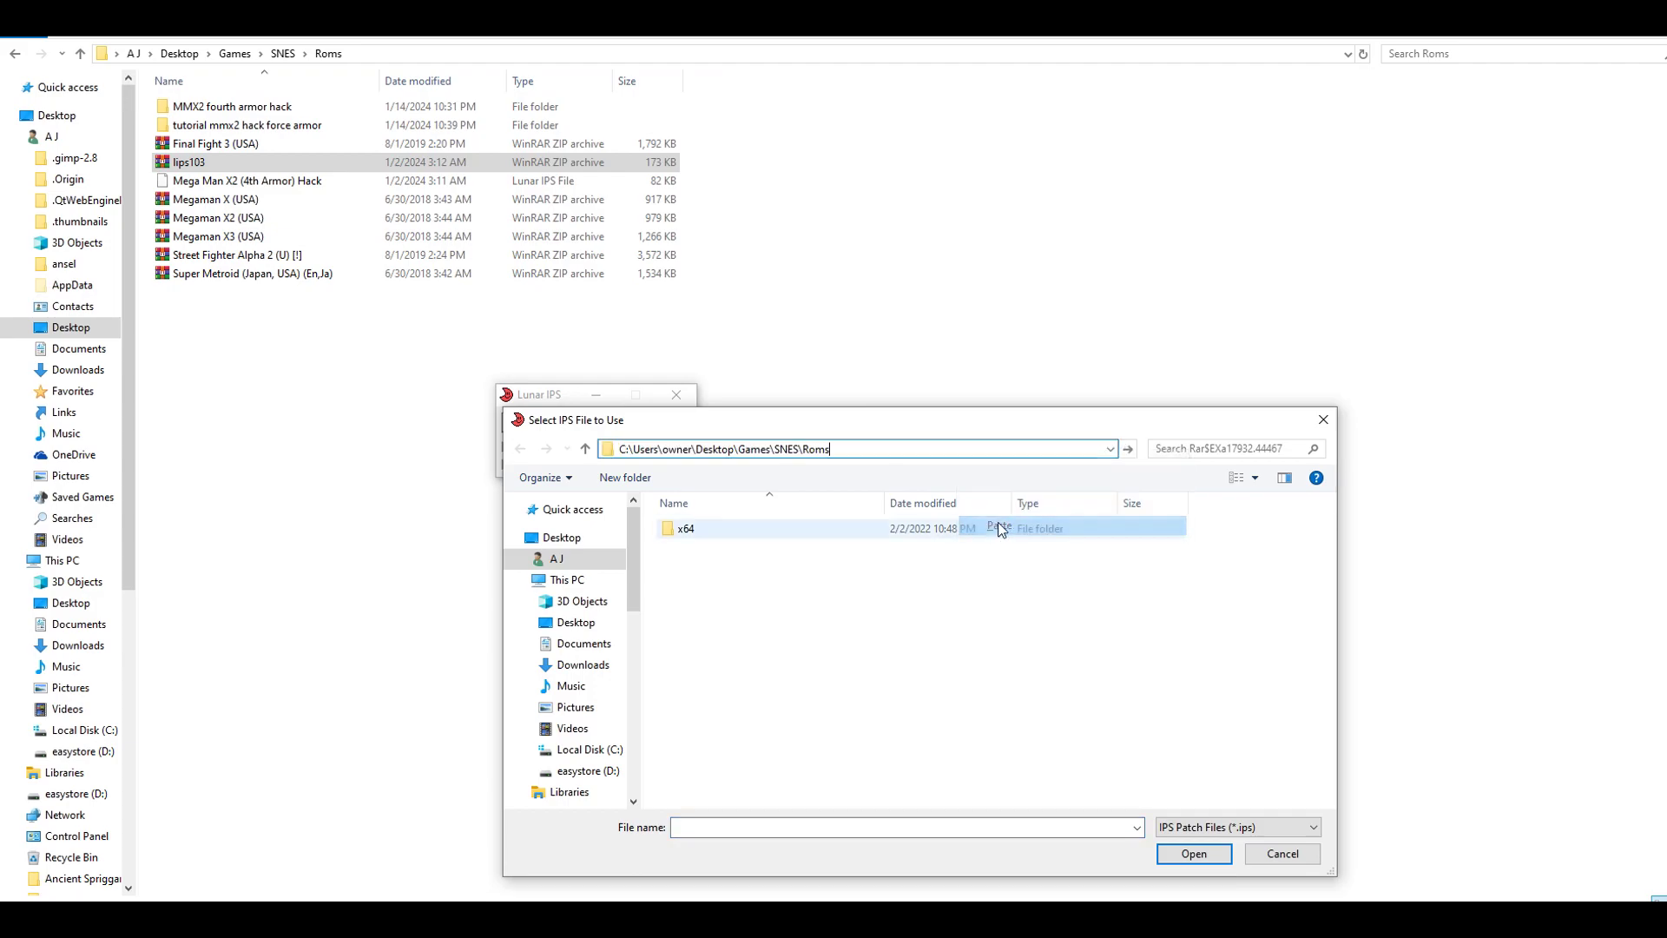
pyautogui.click(1125, 450)
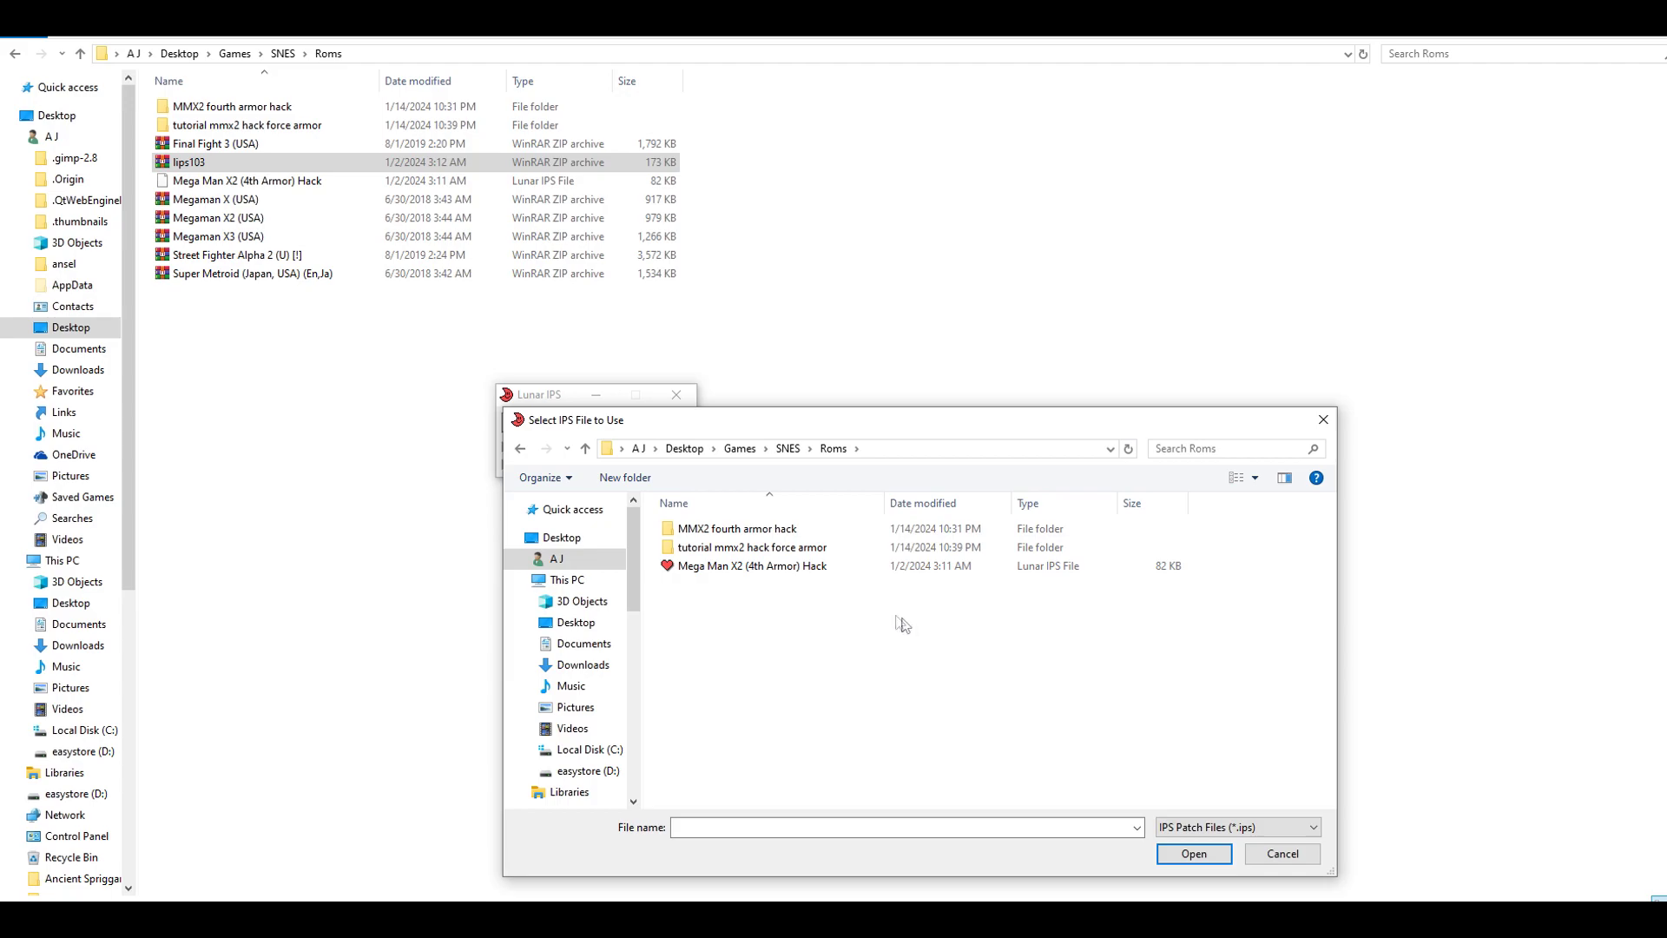
# - Apply the Mega Man X2 (4th Armor) Hack to Megaman X2 (USA).sfc, then close Lunar IPS
pyautogui.doubleClick(786, 567)
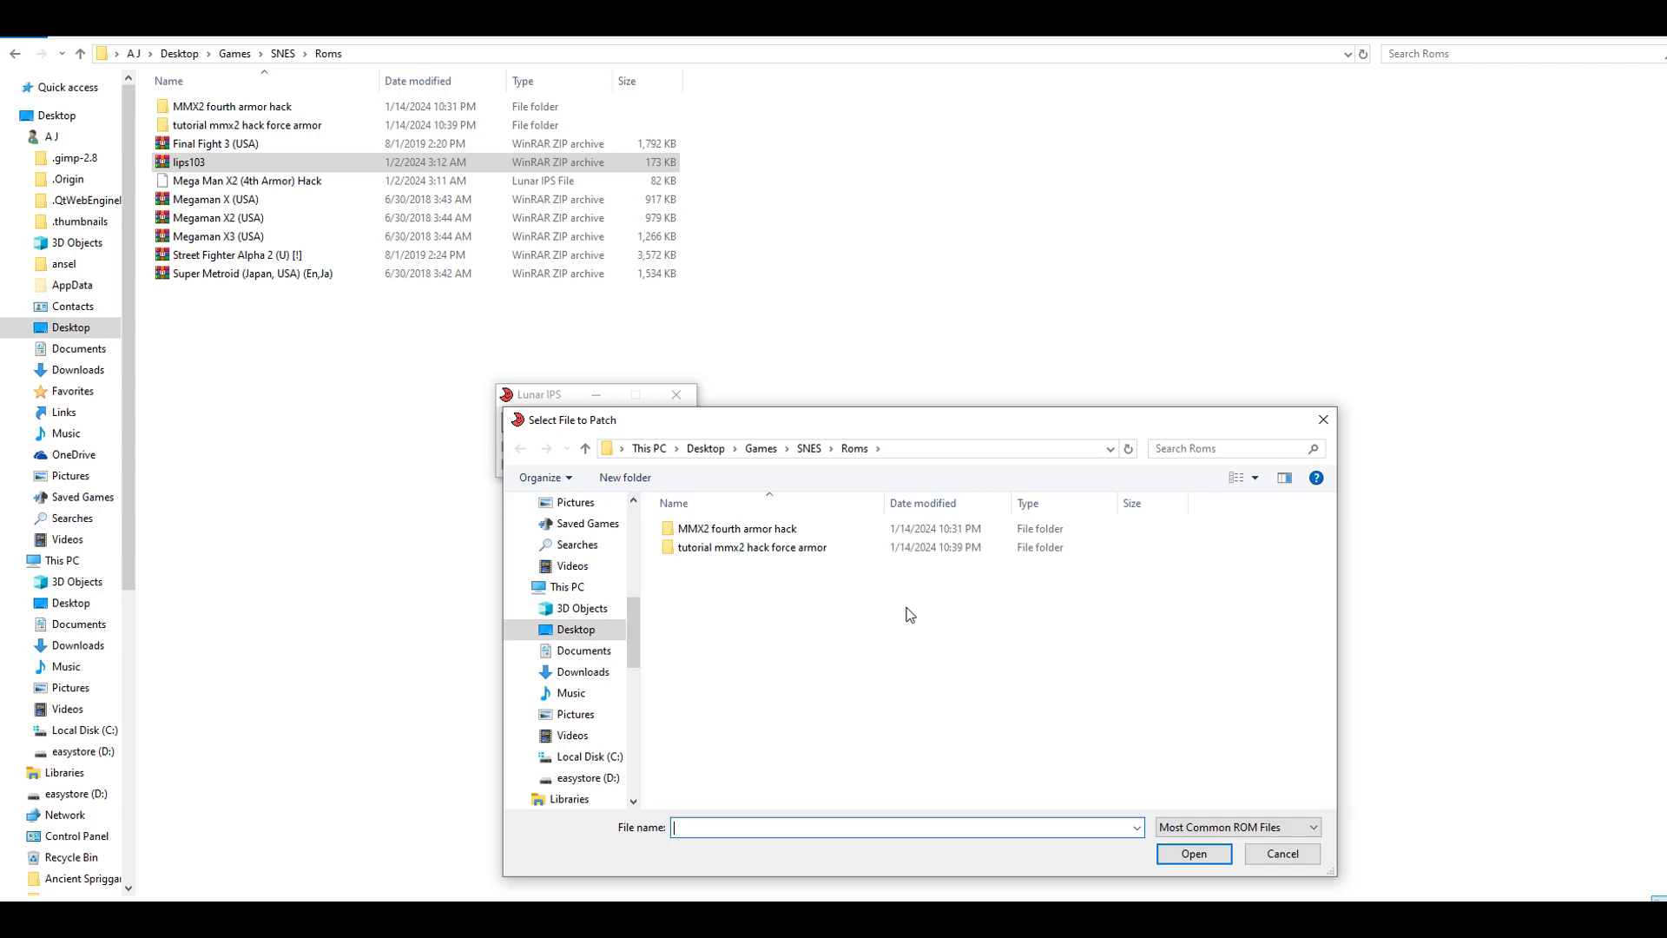
pyautogui.doubleClick(775, 549)
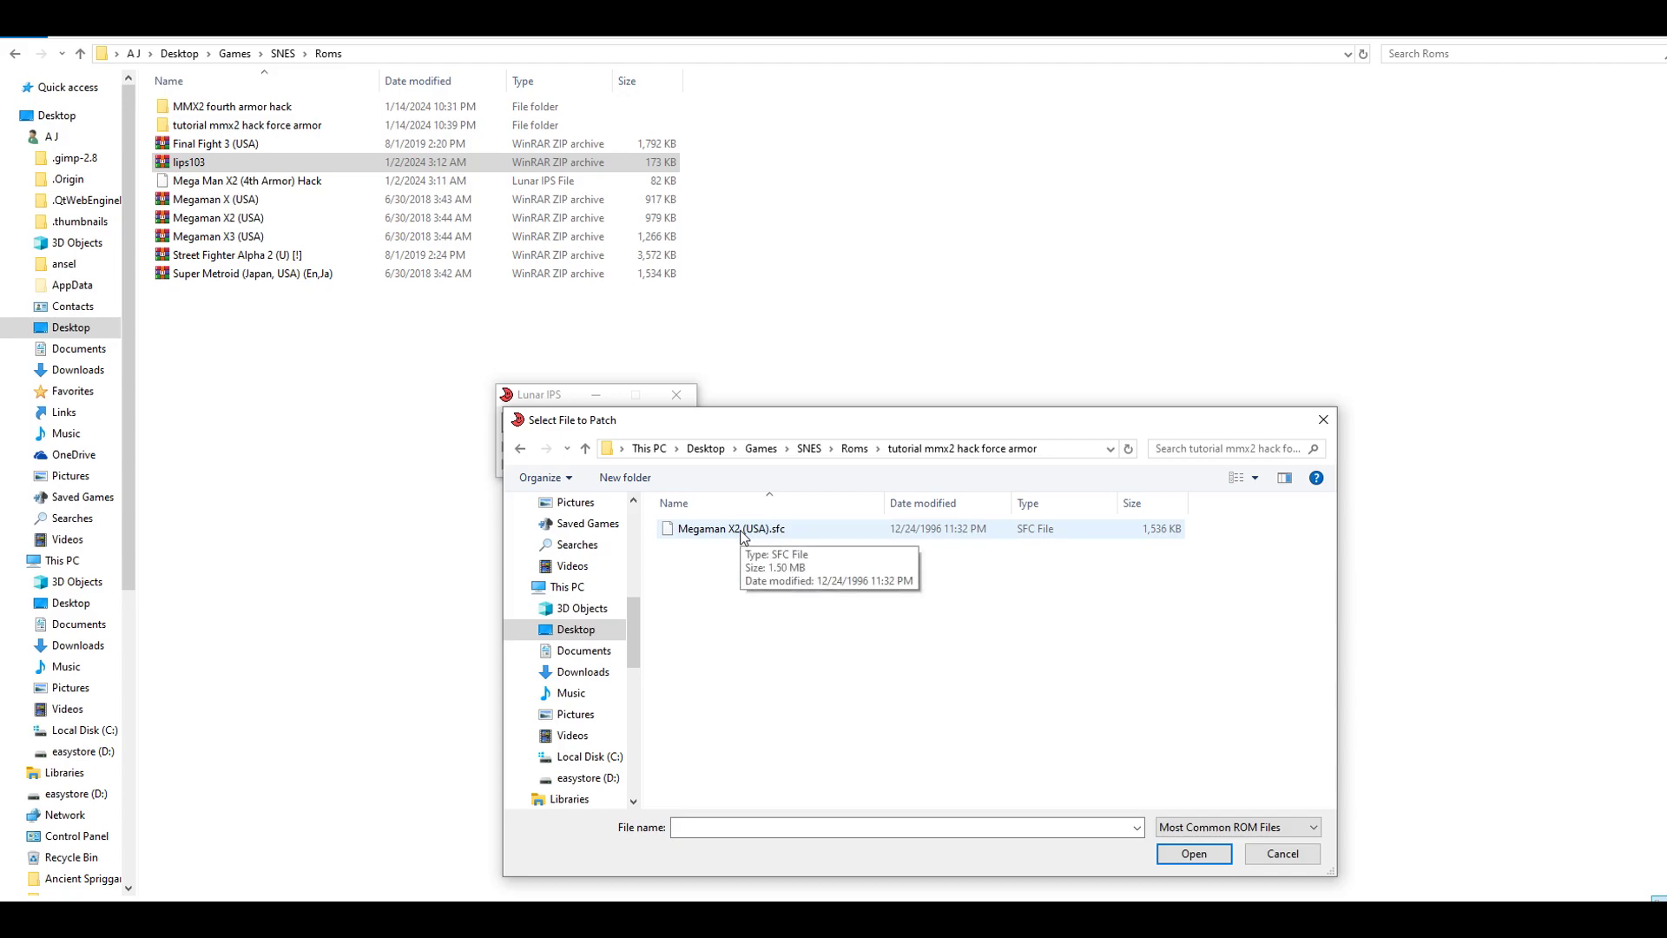
pyautogui.doubleClick(743, 531)
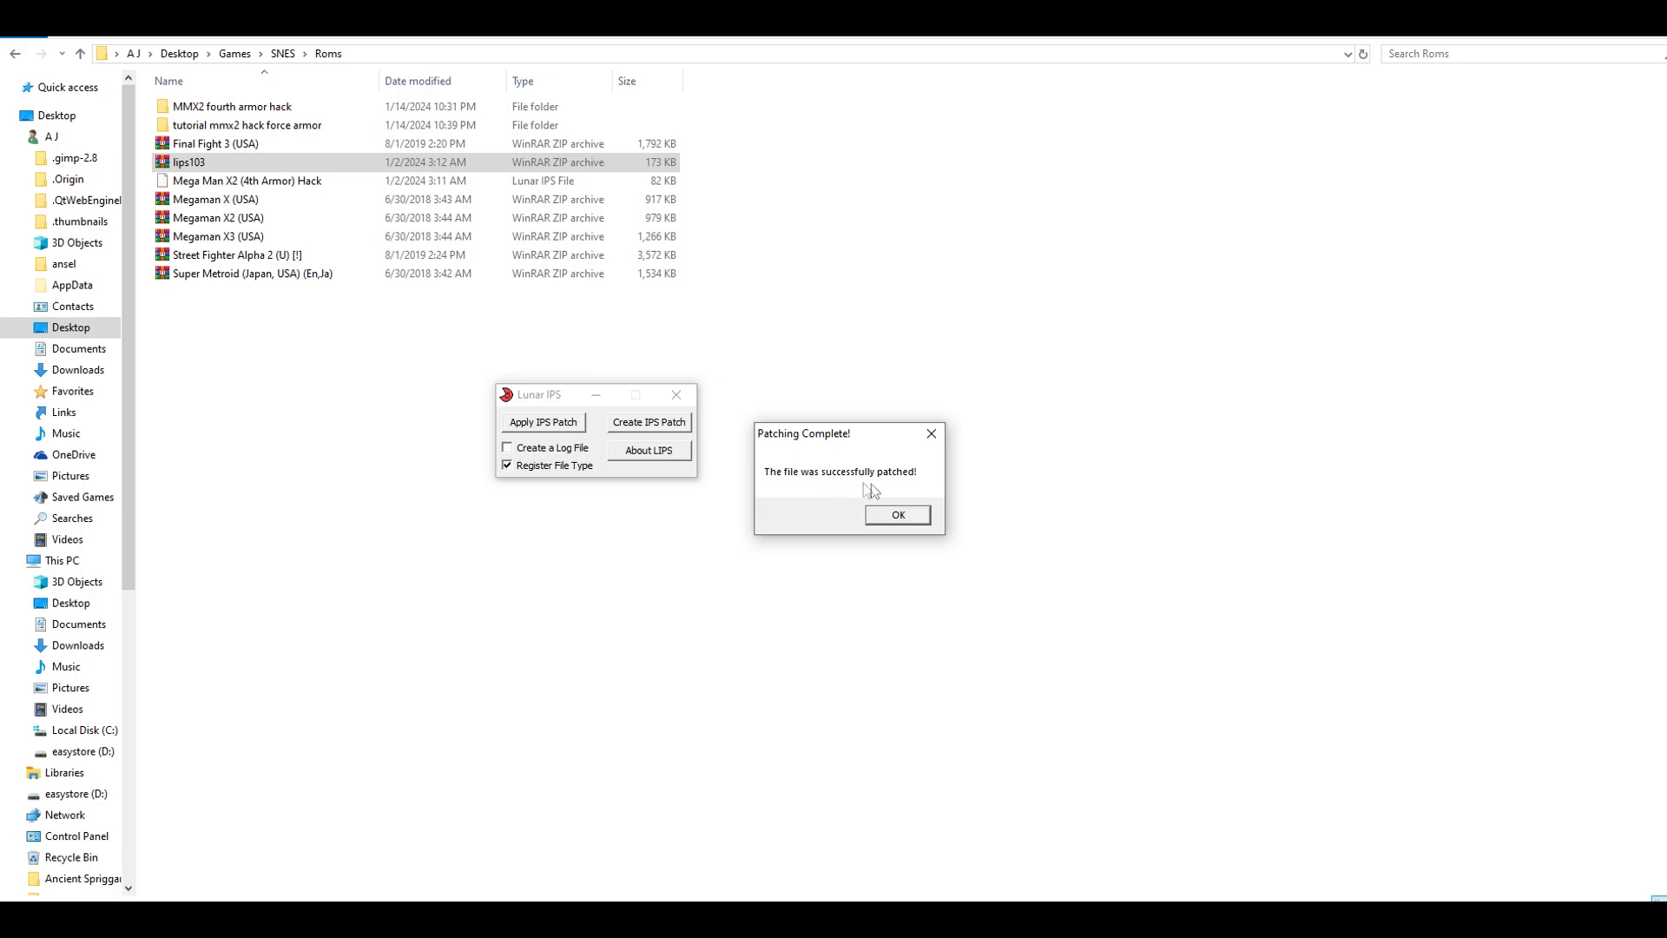
pyautogui.click(899, 514)
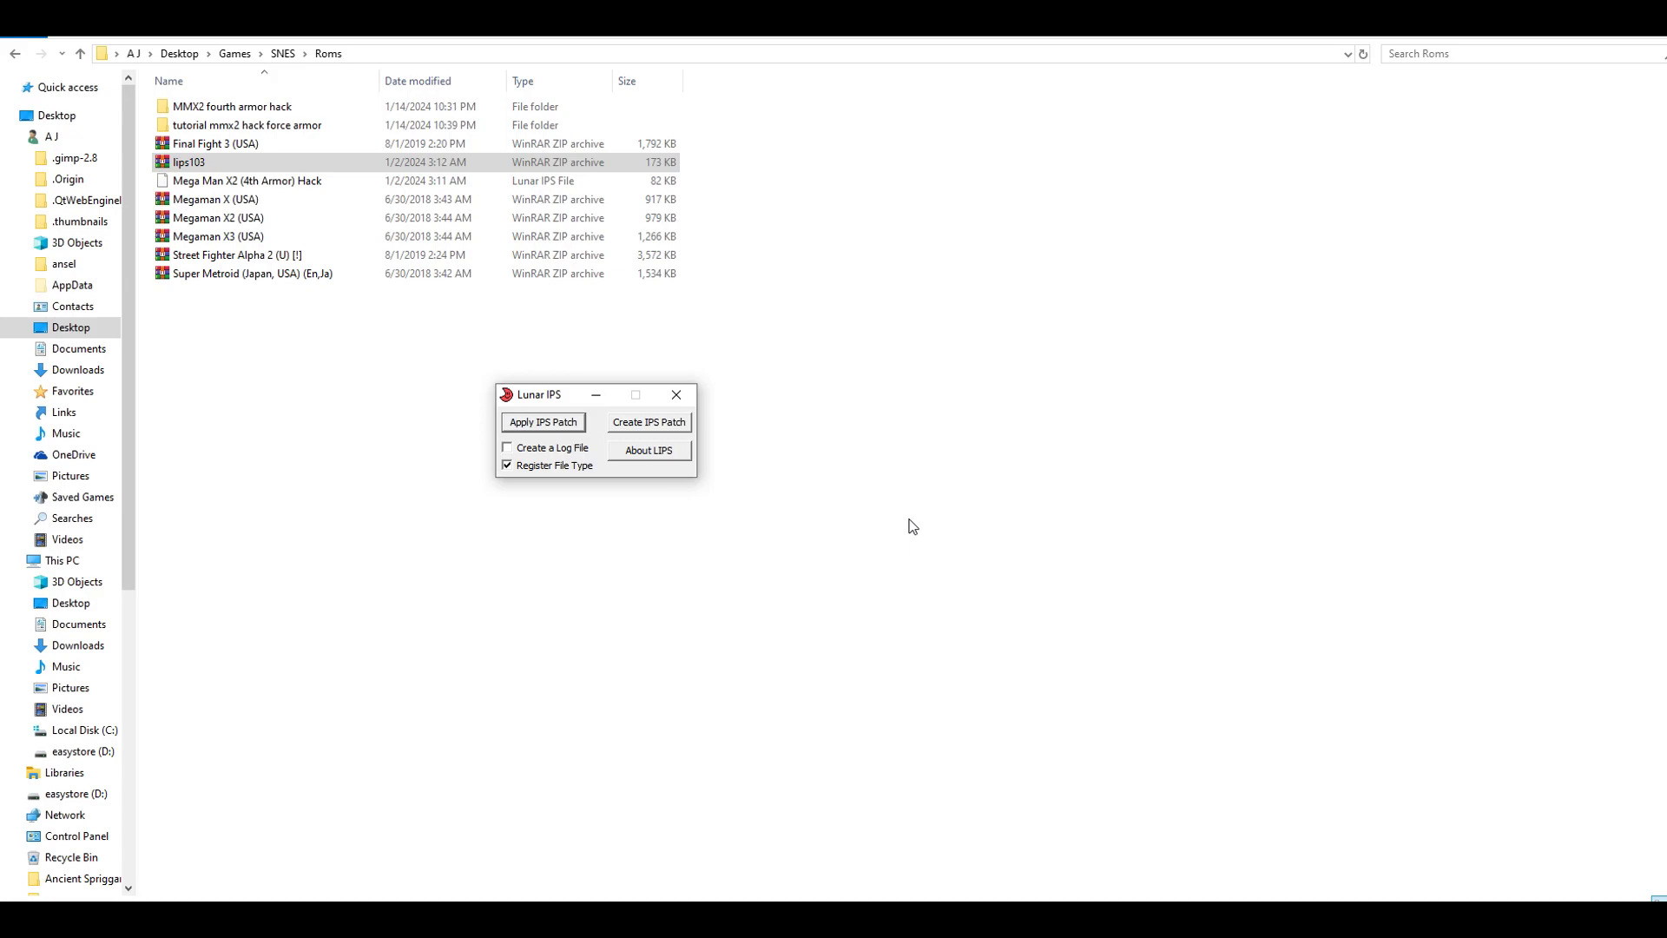
pyautogui.click(692, 405)
# - Go up to the SNES folder and launch the snes9x-x64 emulator
pyautogui.click(675, 418)
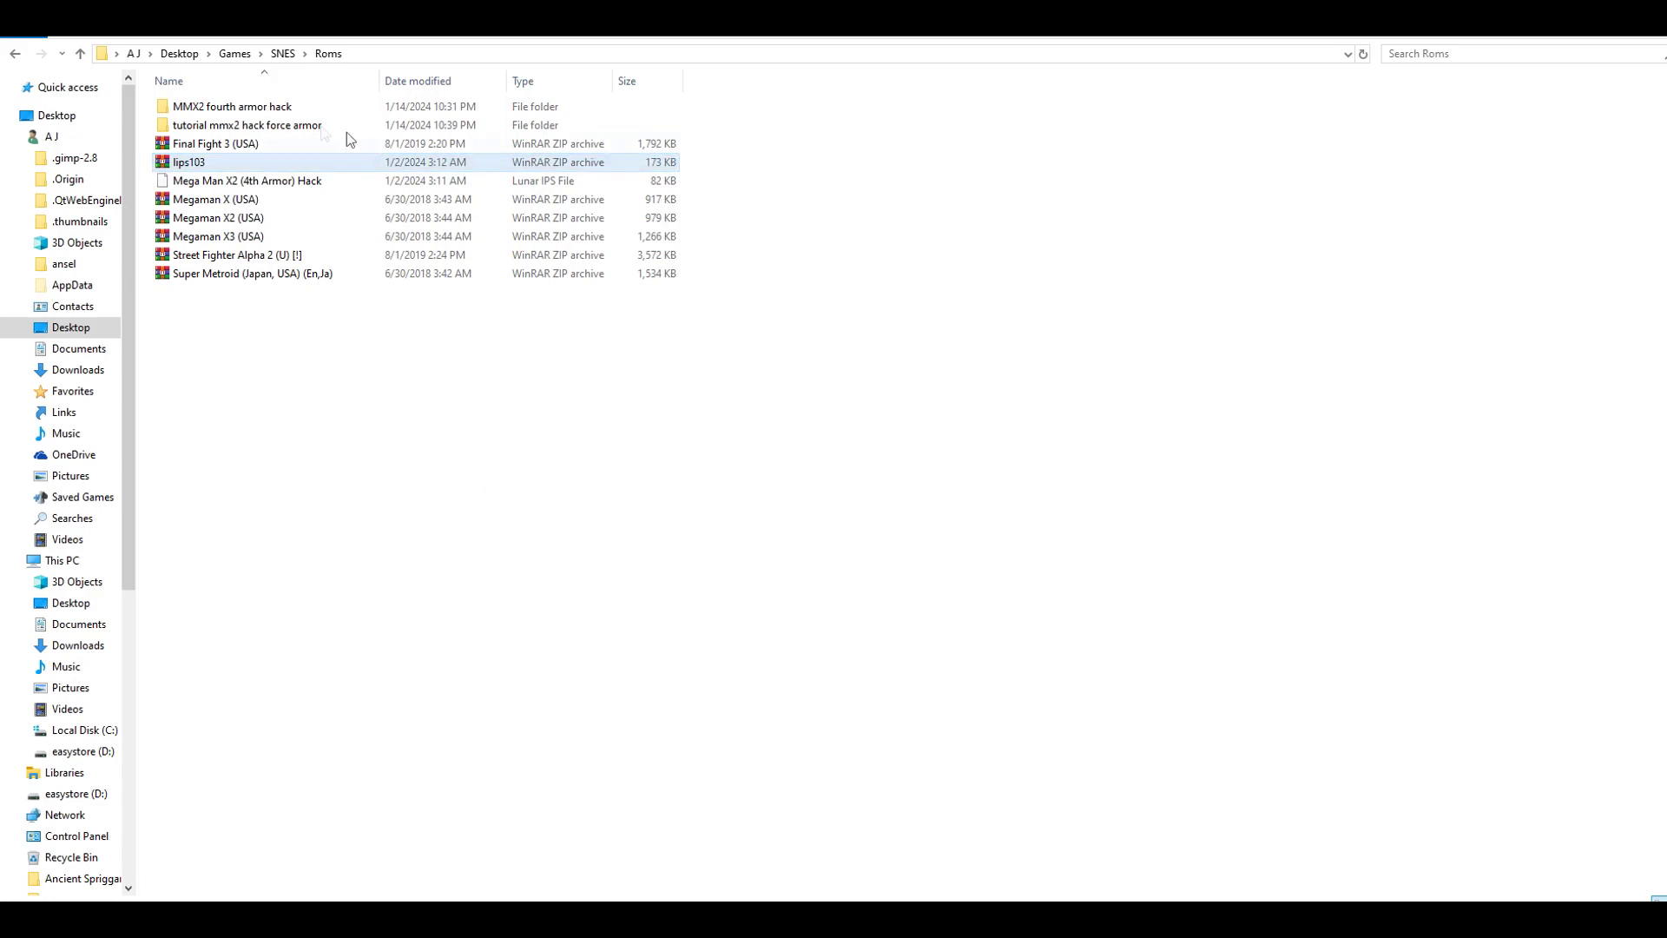
pyautogui.click(80, 54)
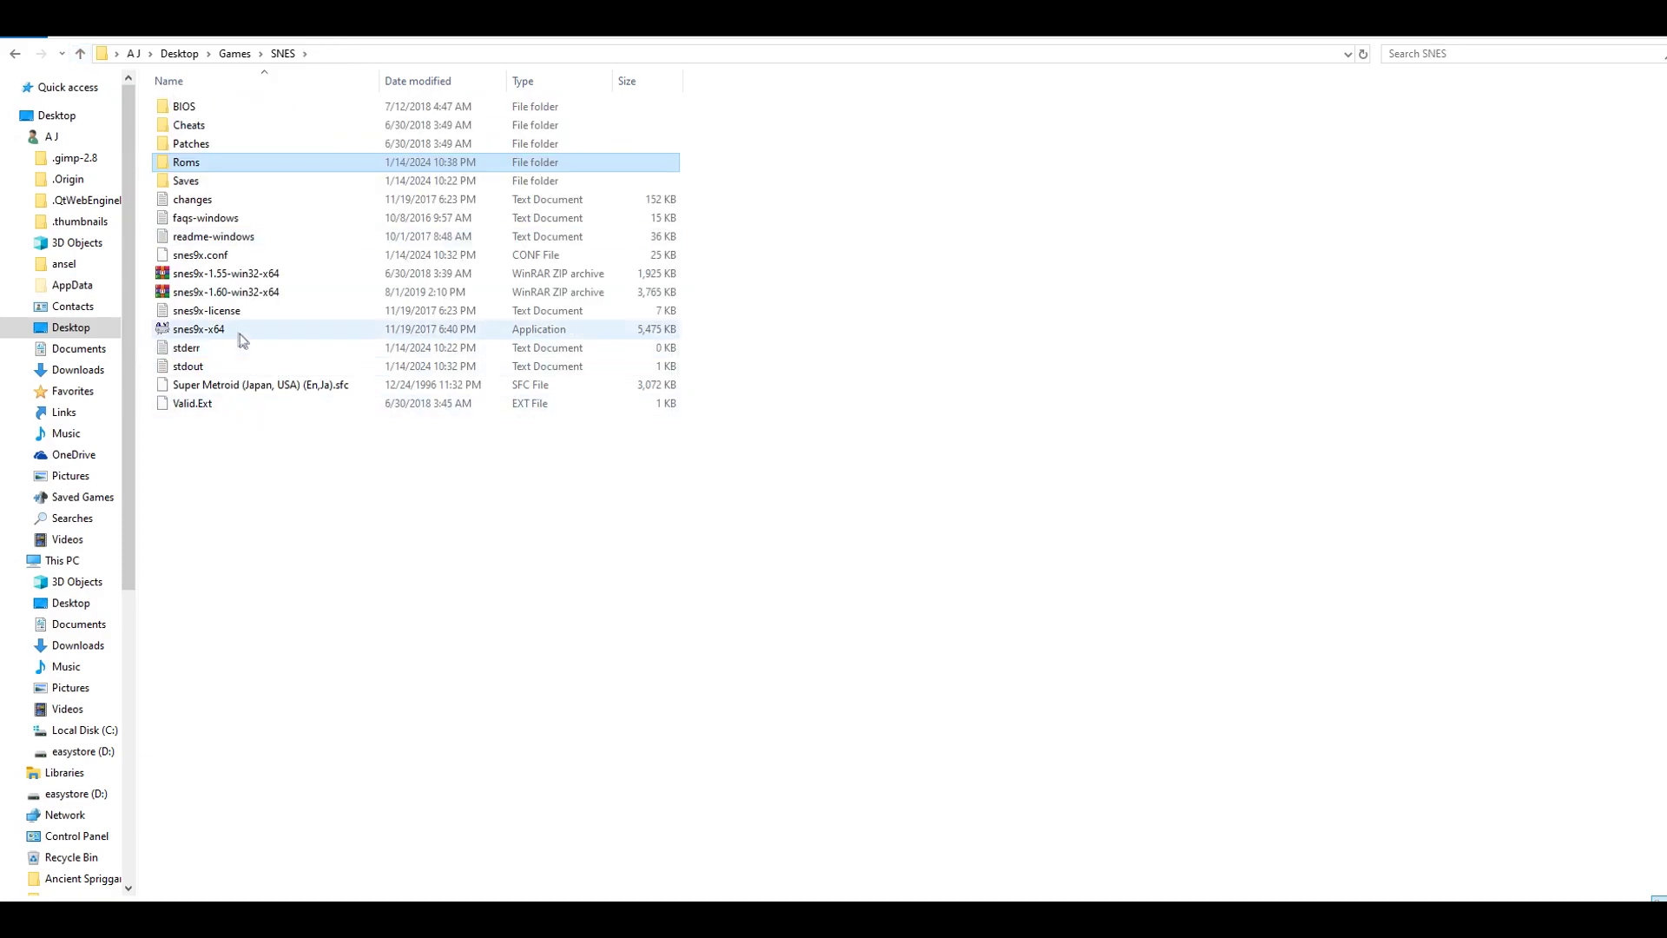
pyautogui.doubleClick(206, 331)
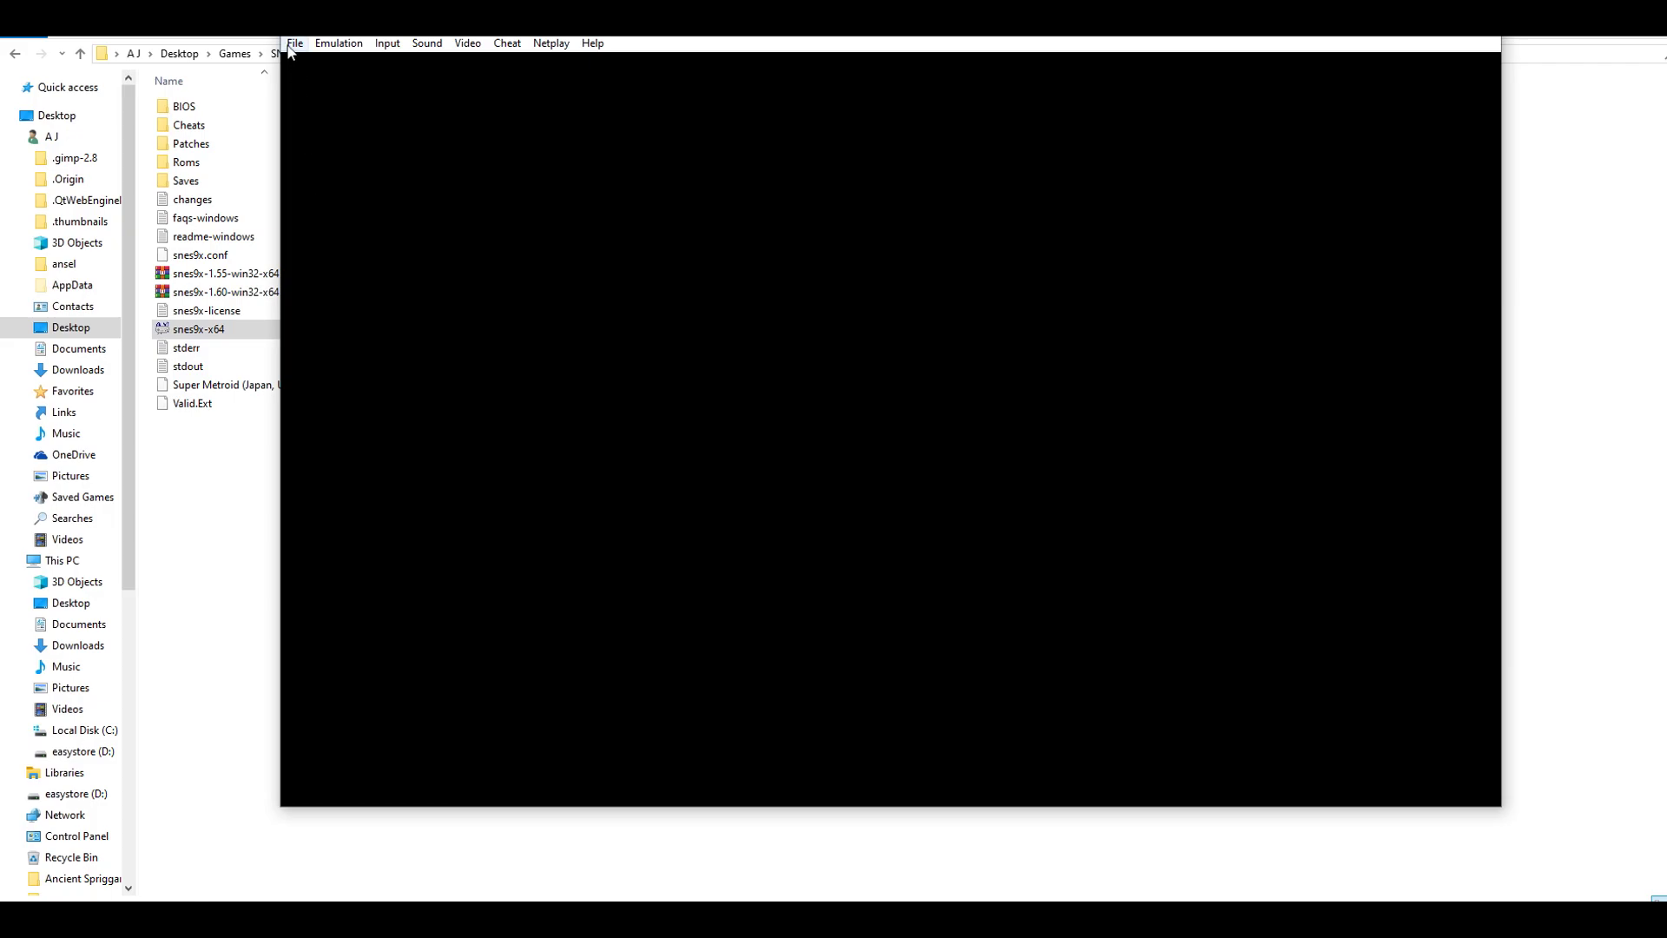
# - Load Megaman X2 (USA).sfc from the 'tutorial mmx2 hack force armor' folder
pyautogui.click(294, 42)
pyautogui.click(322, 66)
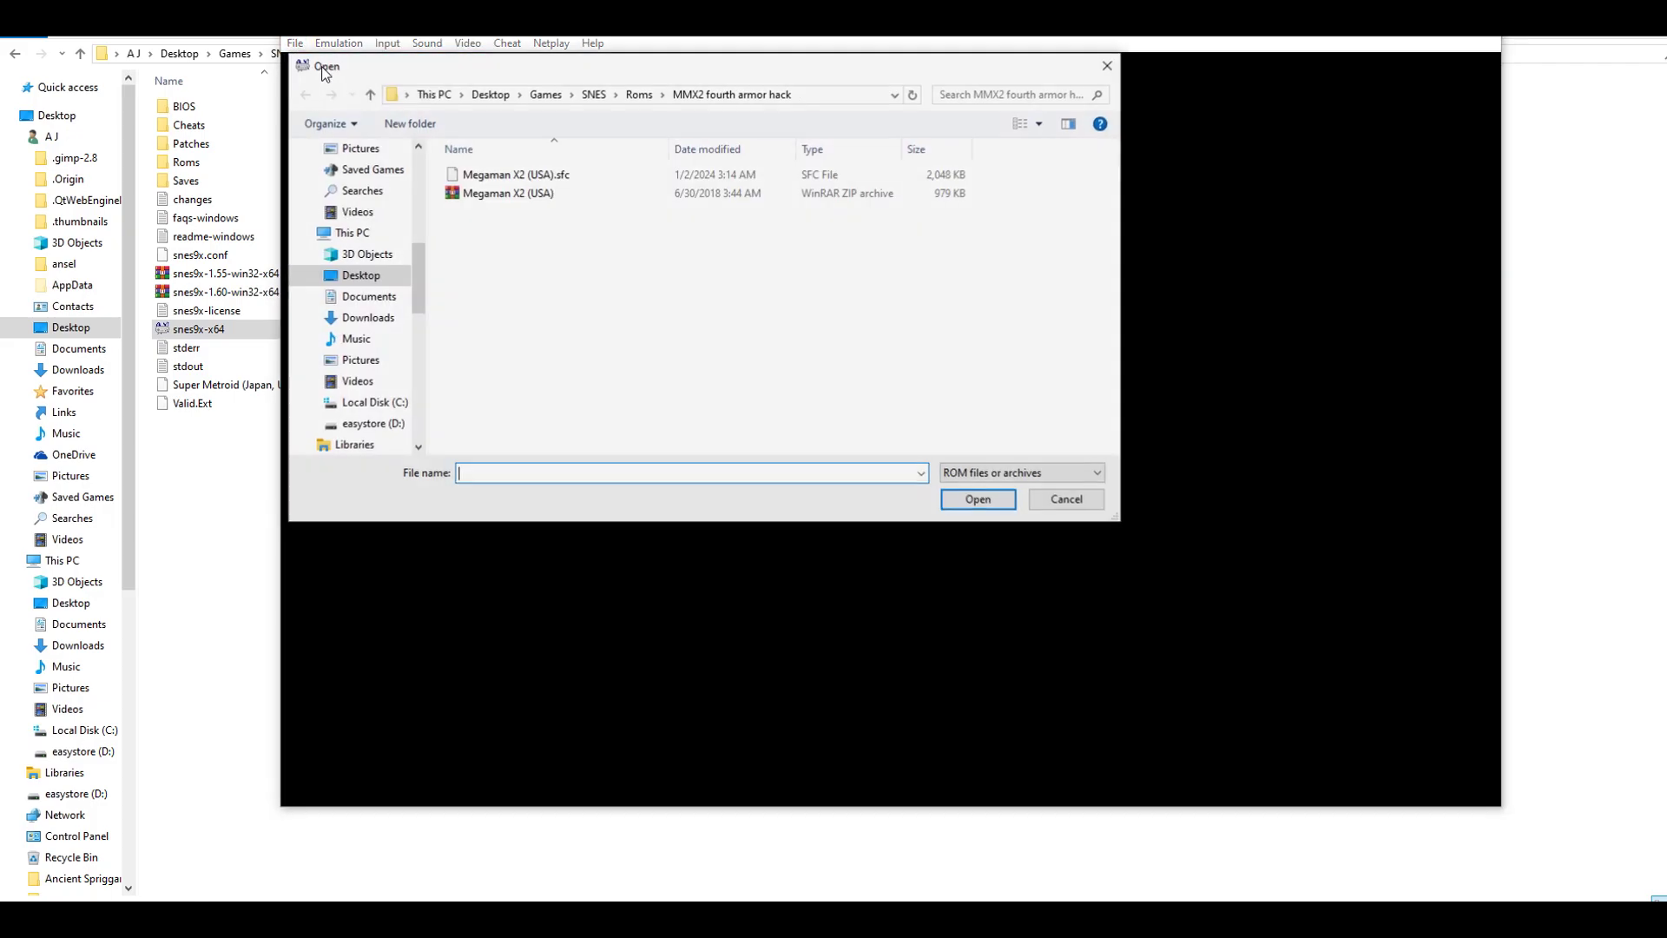
pyautogui.click(371, 94)
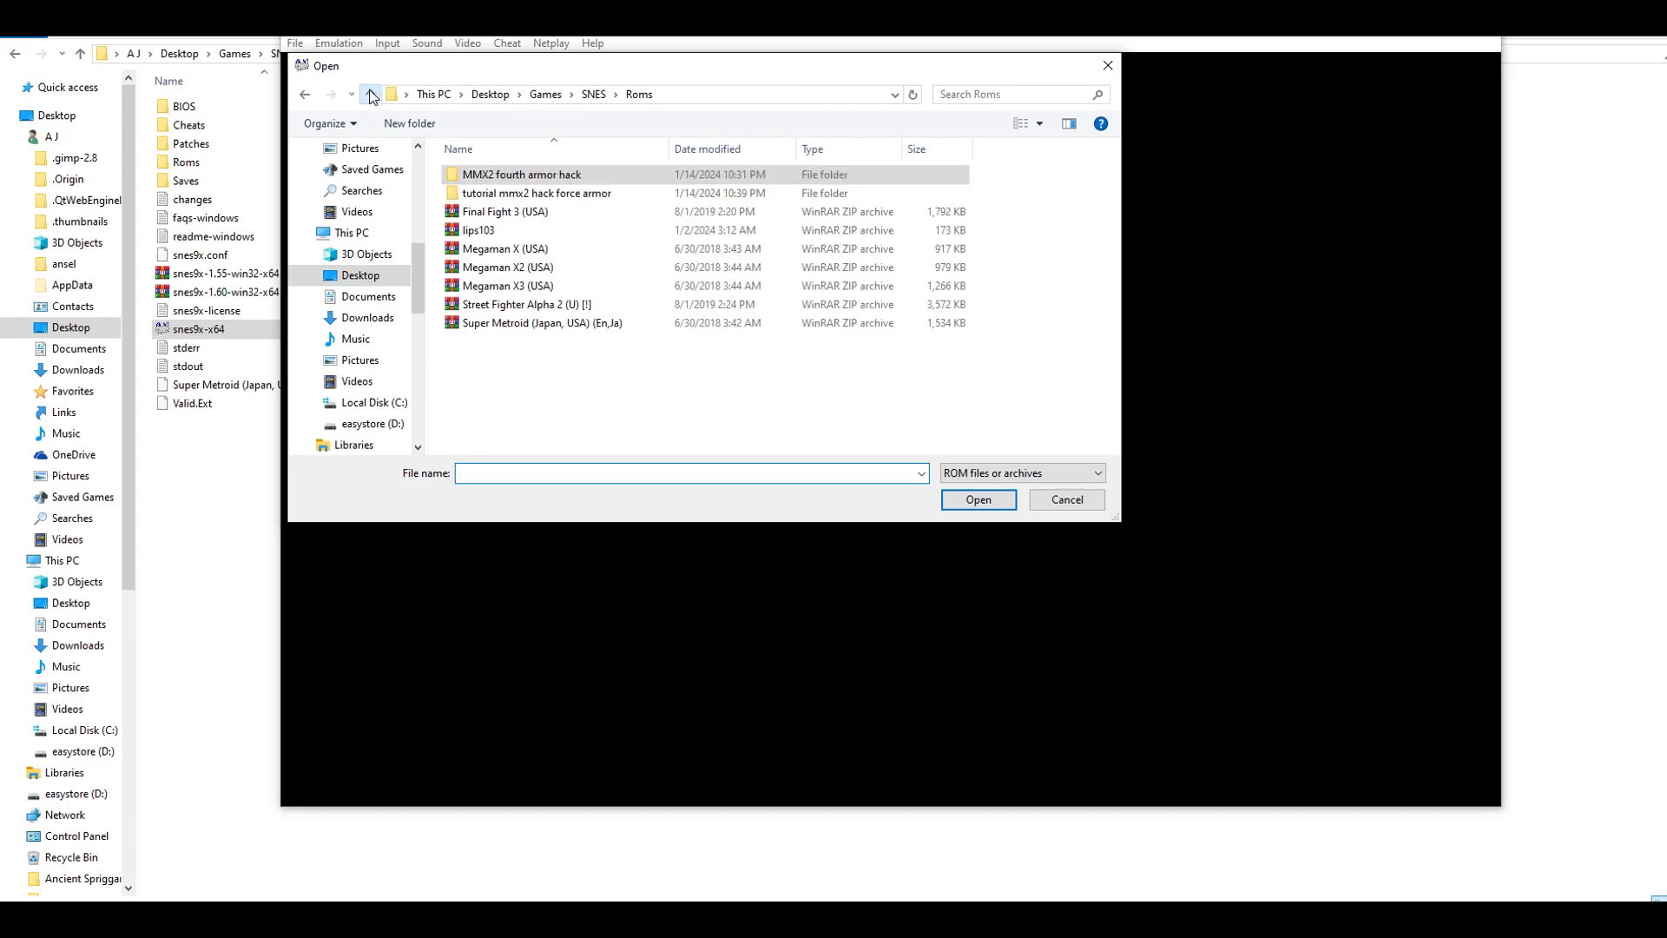
pyautogui.doubleClick(516, 195)
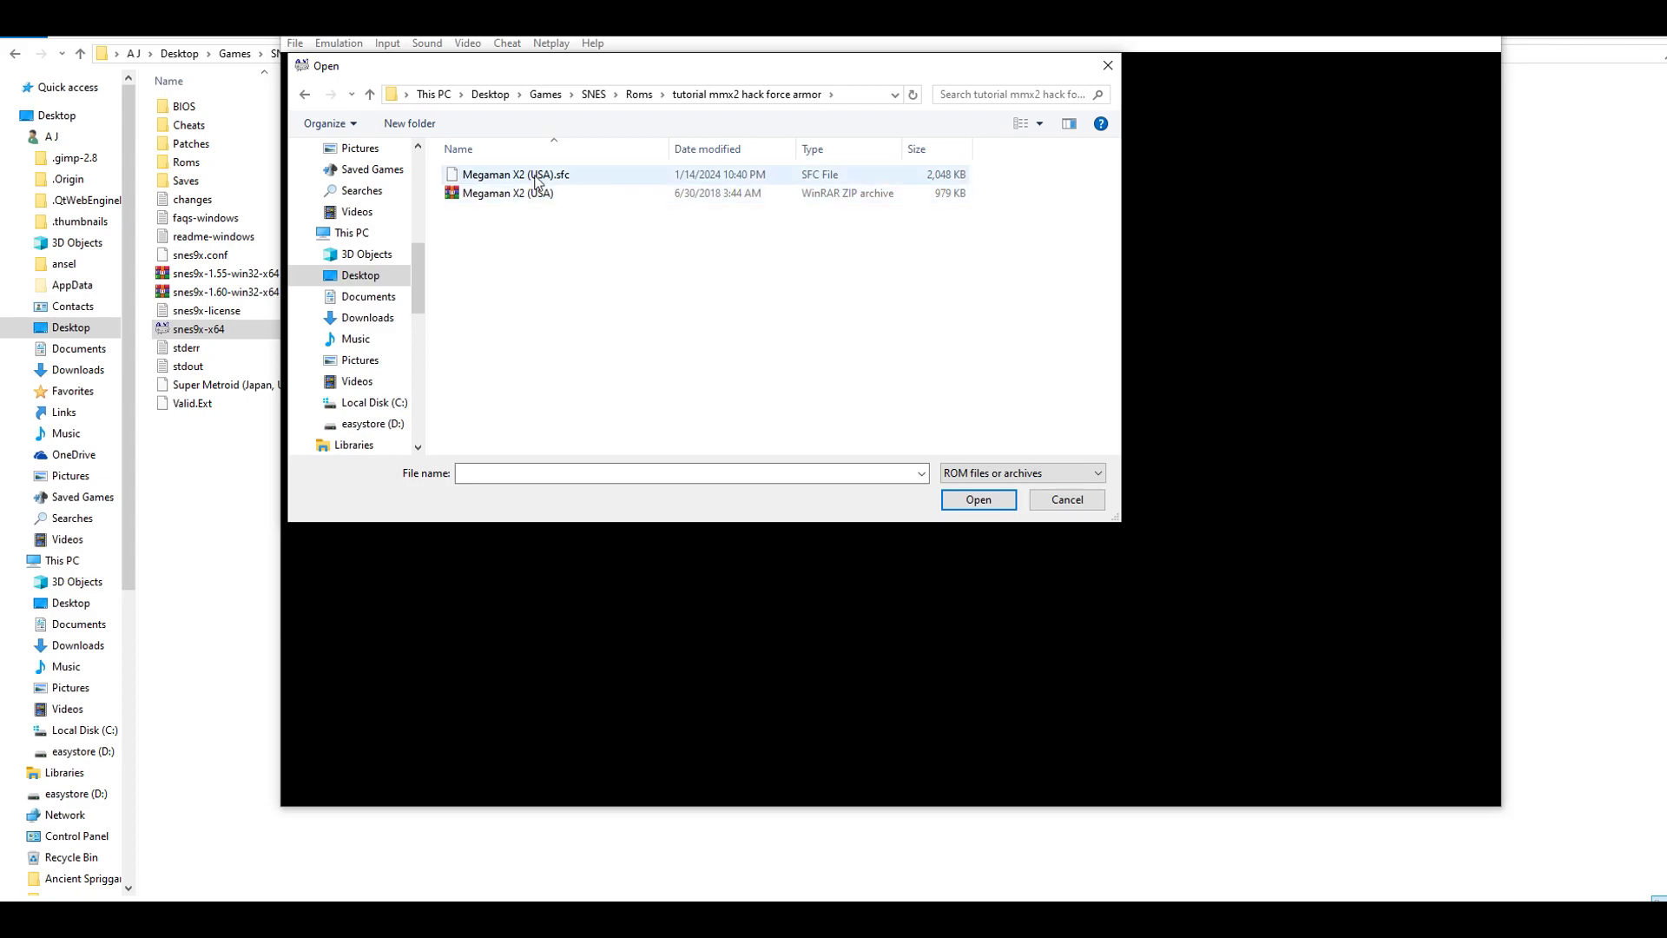
pyautogui.click(536, 176)
pyautogui.doubleClick(537, 178)
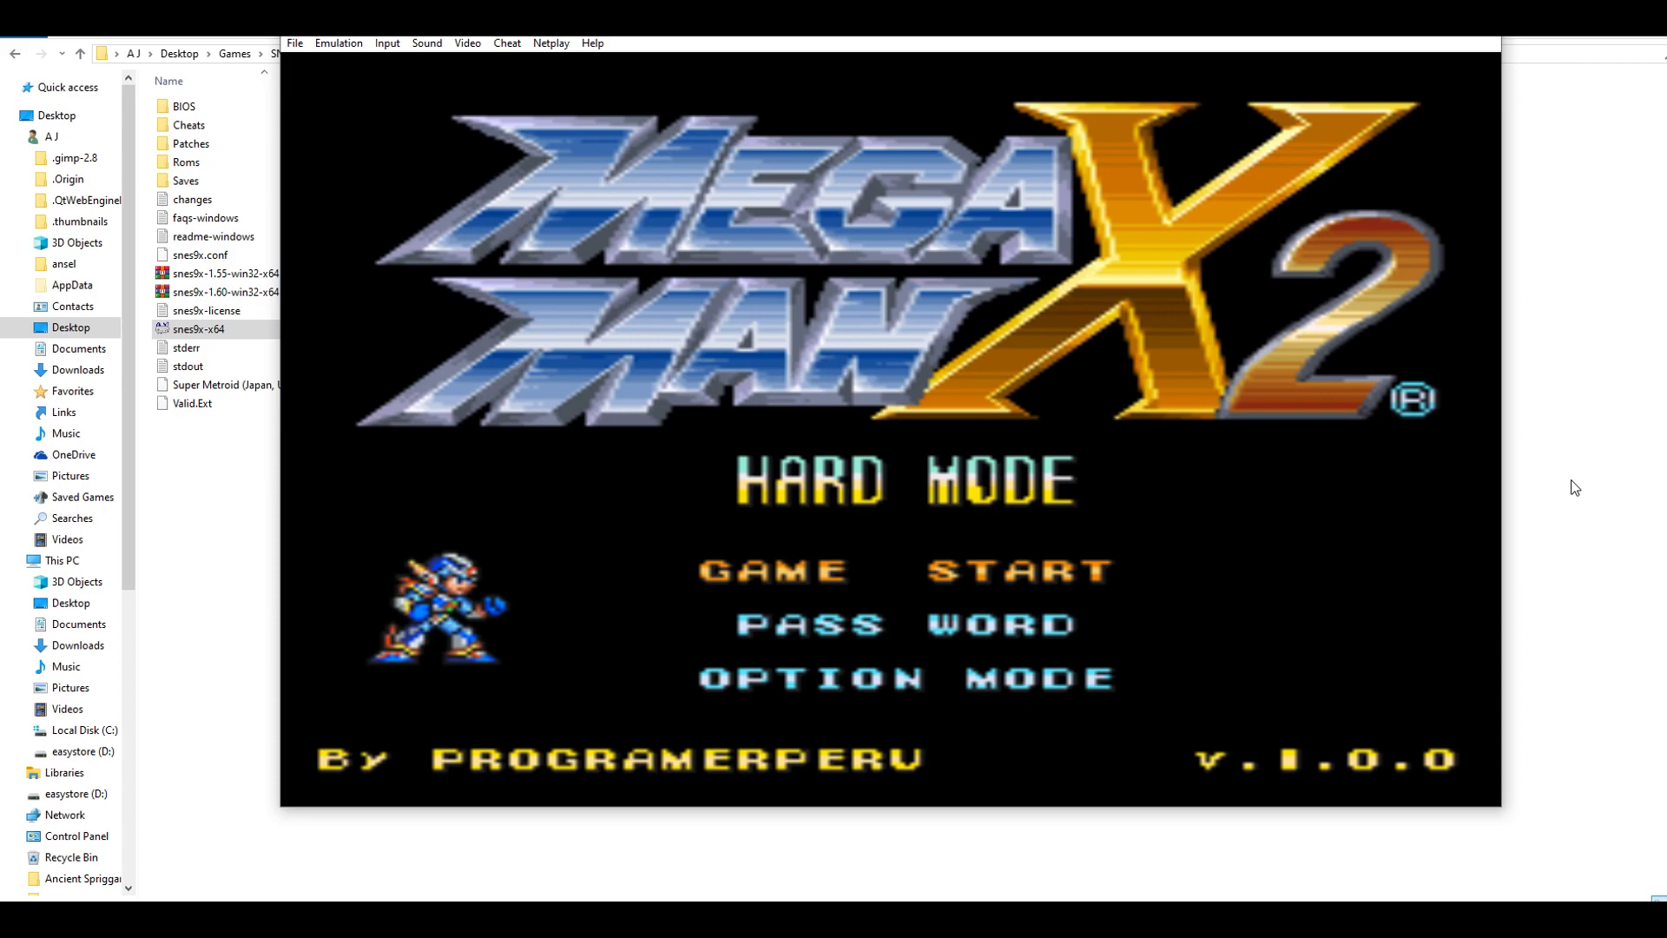
# - Wait for the HARD MODE title screen, then press Start to go past it
pyautogui.press('Return')
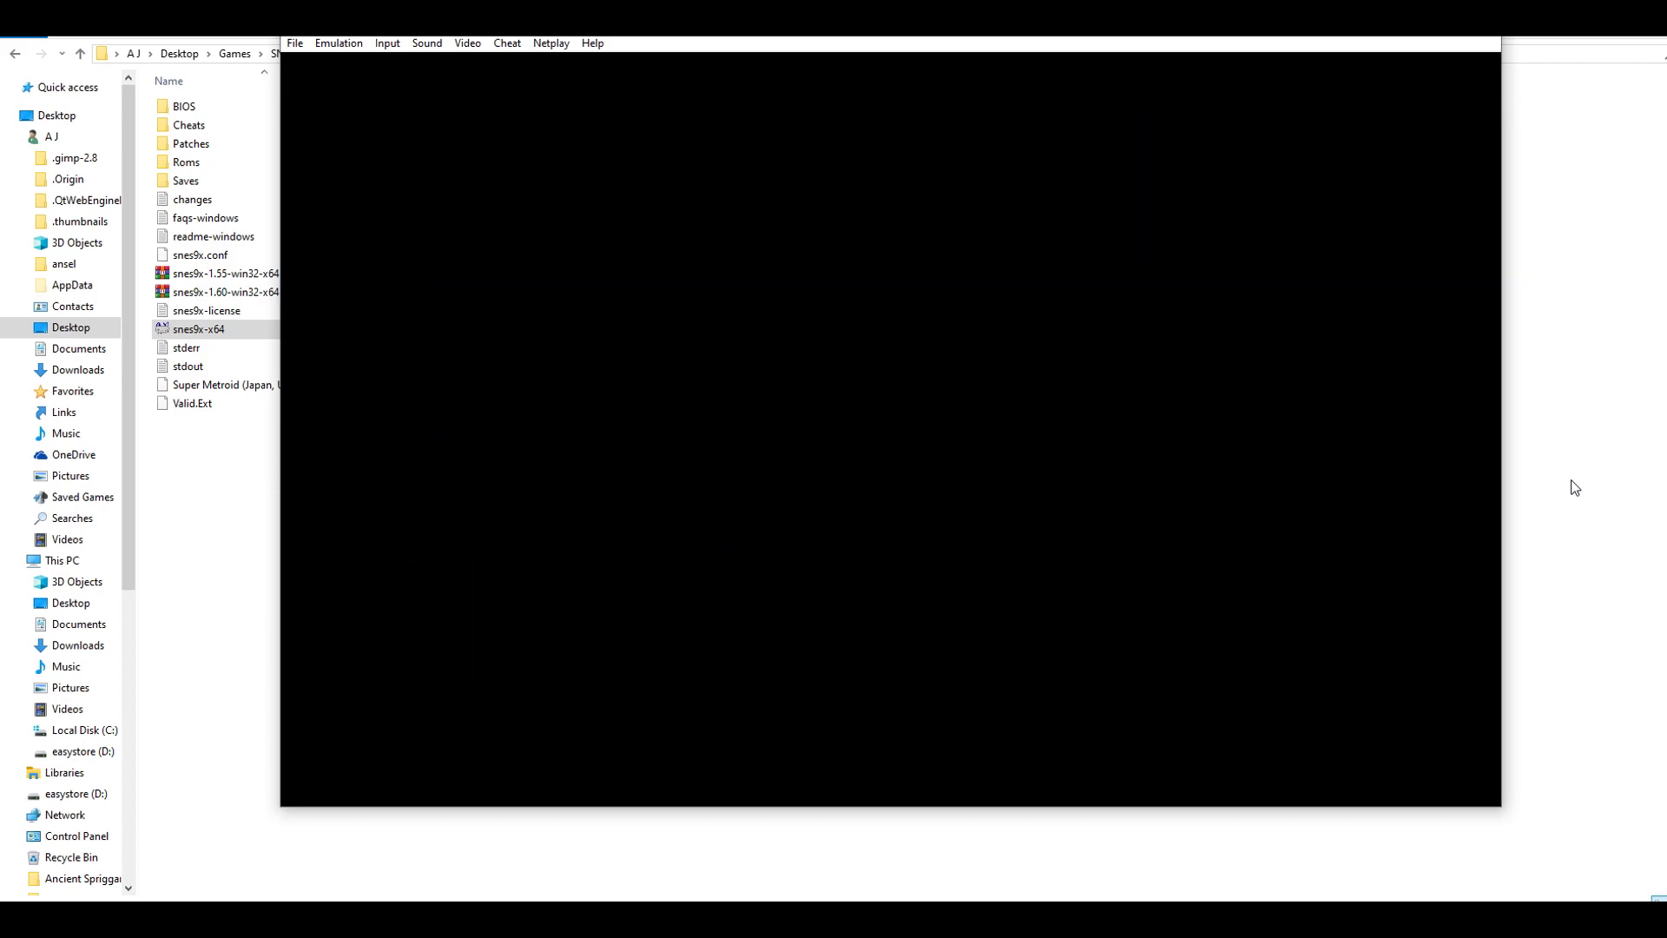